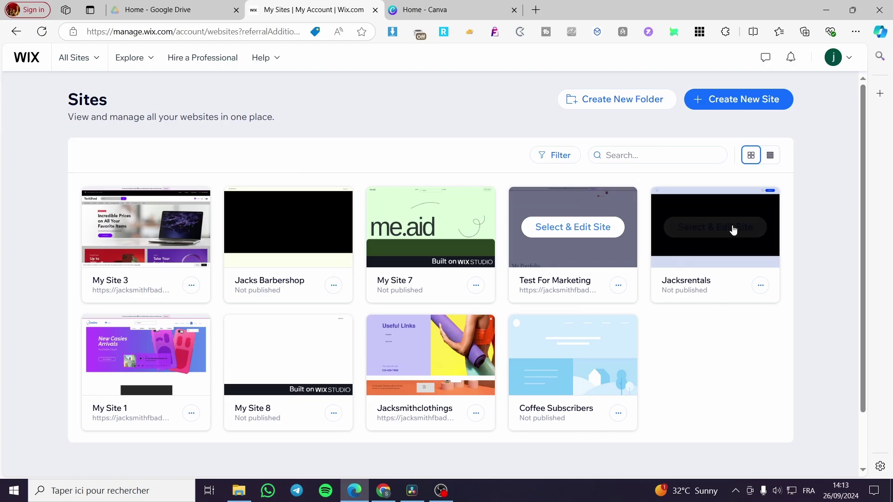
Start creating a new site from the overview of existing sites
scroll(866, 119, "down", 1)
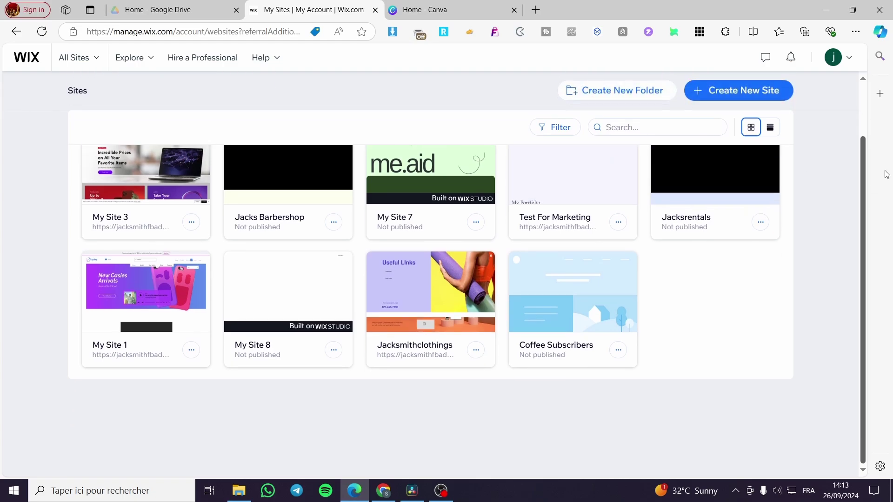
scroll(837, 139, "up", 1)
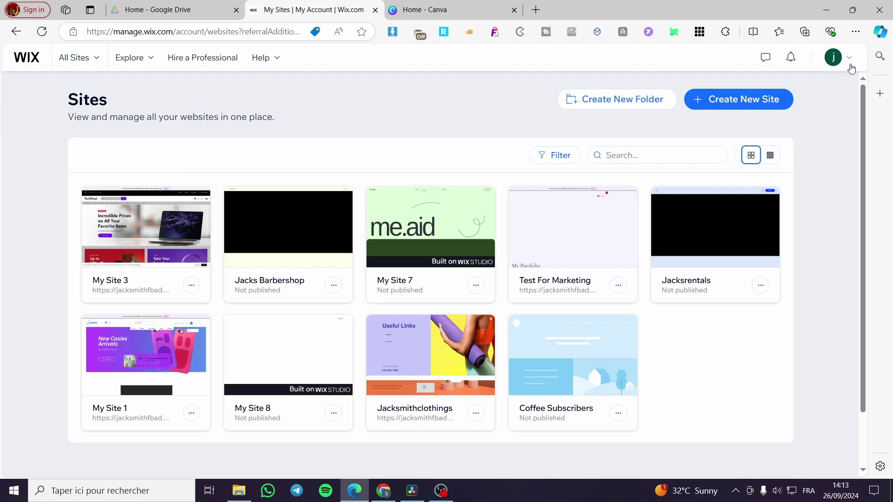
mouse_move(437, 209)
left_click_drag(279, 122, 51, 126)
left_click(344, 116)
left_click(734, 99)
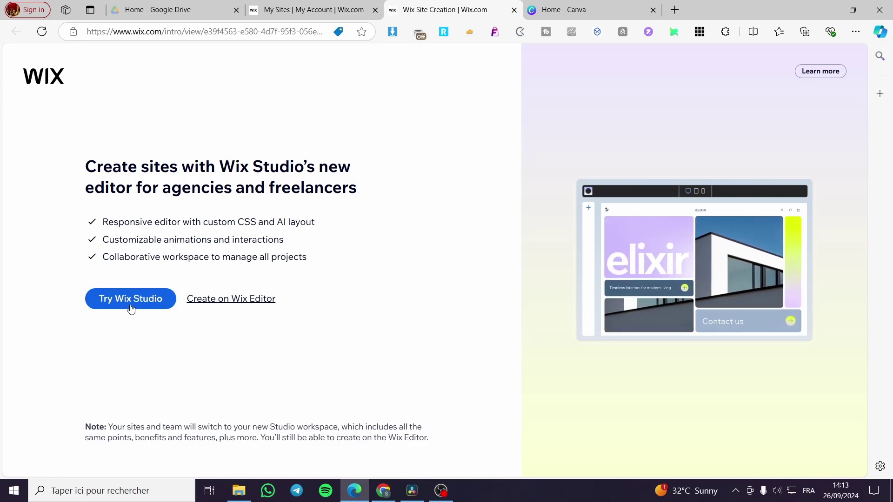
Choose to create the site on Wix Editor and set it up without the AI chat
left_click(234, 300)
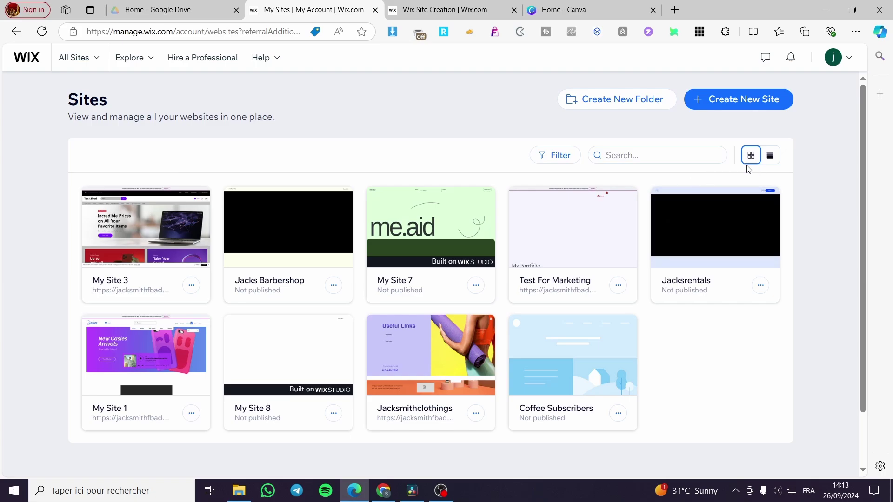
left_click_drag(111, 104, 62, 102)
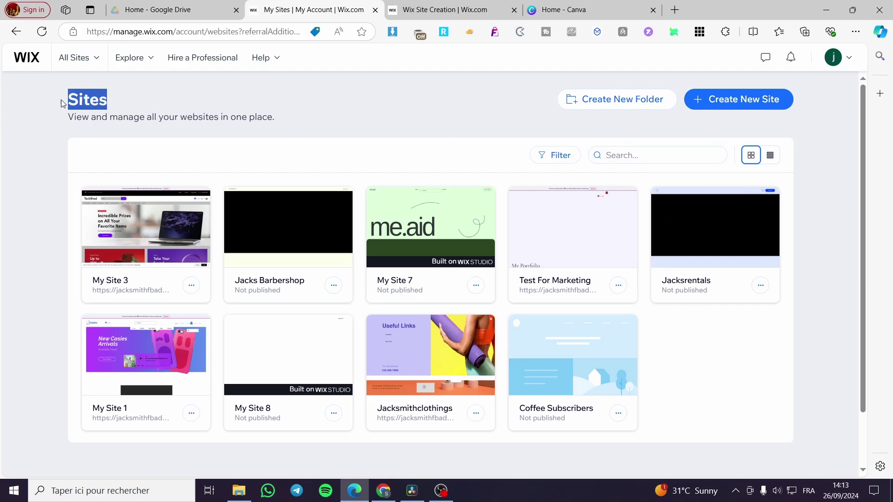
left_click(186, 110)
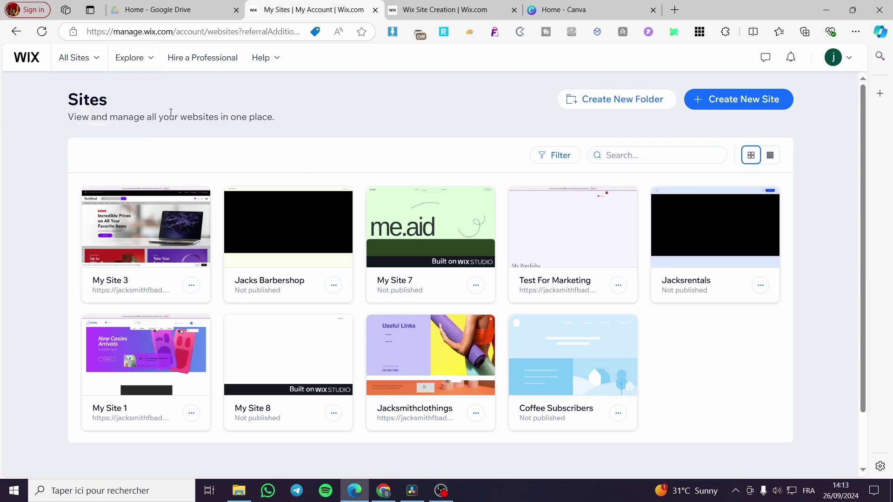
left_click(432, 4)
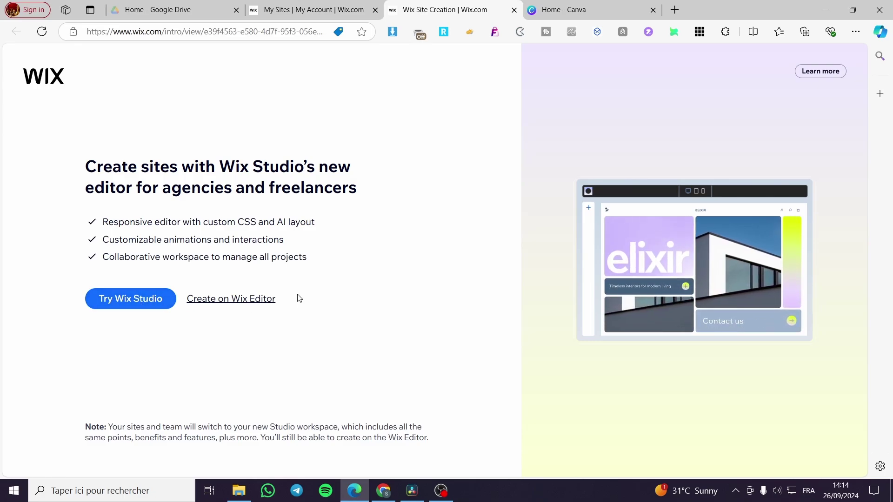
left_click(239, 304)
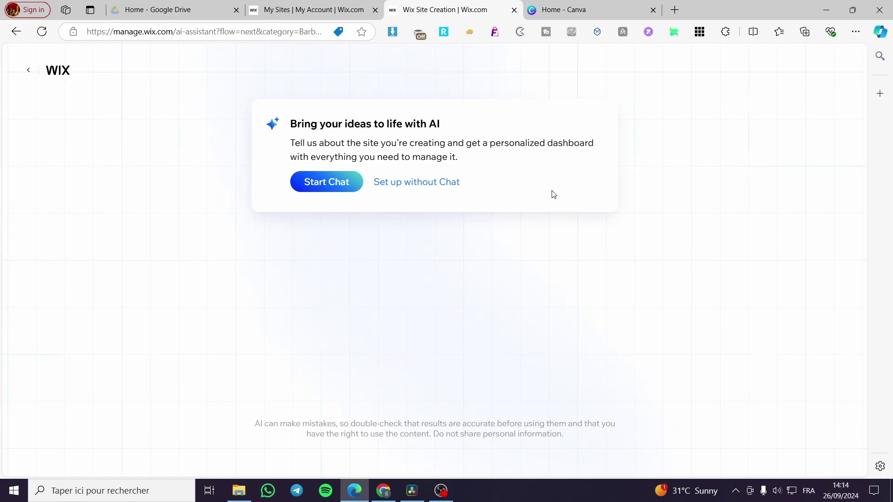
left_click(395, 188)
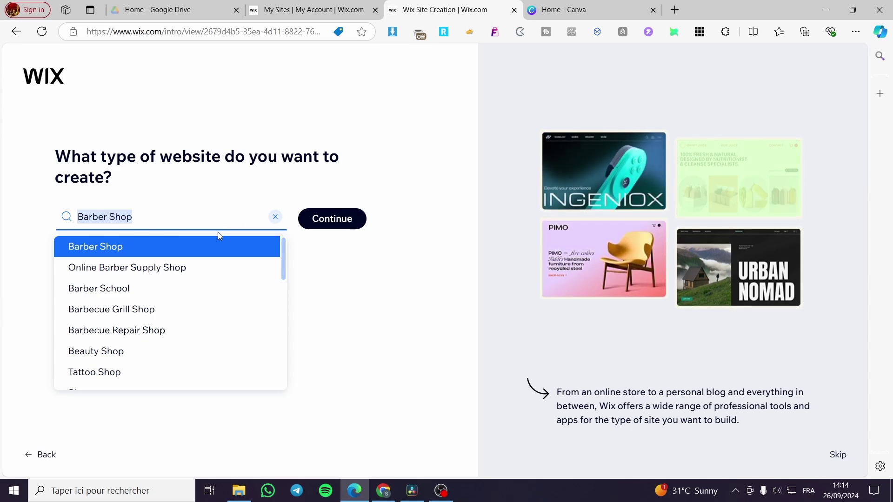
Replace the suggested website type with Car Rental Company and continue the site setup
left_click(276, 217)
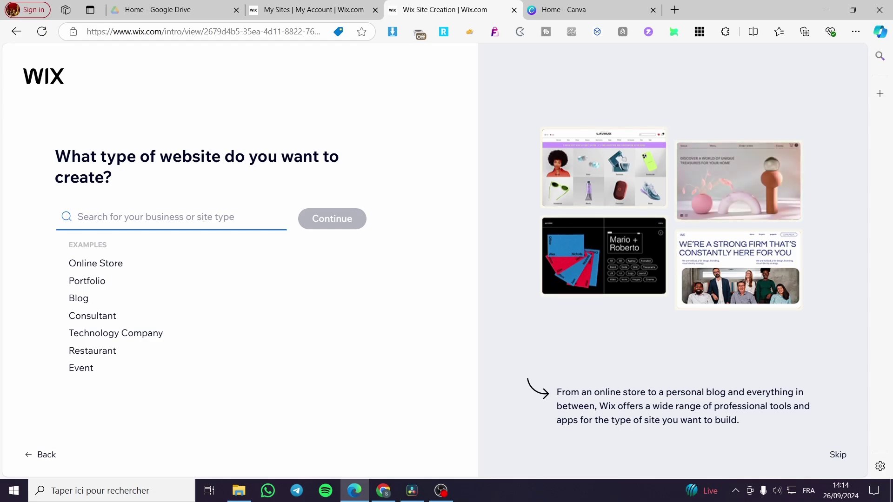
type("Car Re")
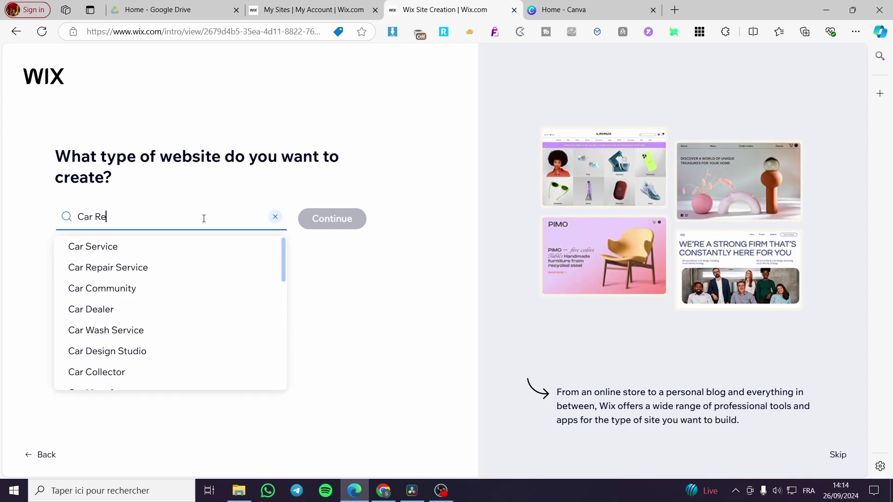
type("ntal")
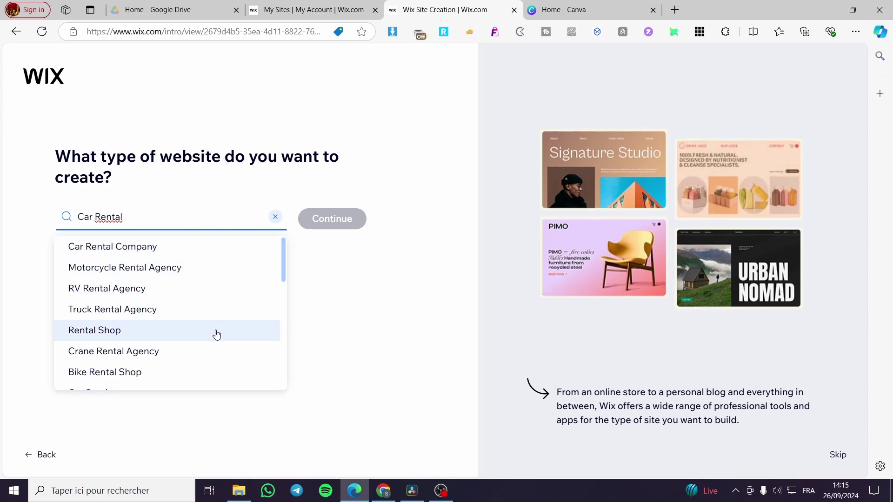
scroll(215, 337, "down", 1)
scroll(215, 343, "down", 4)
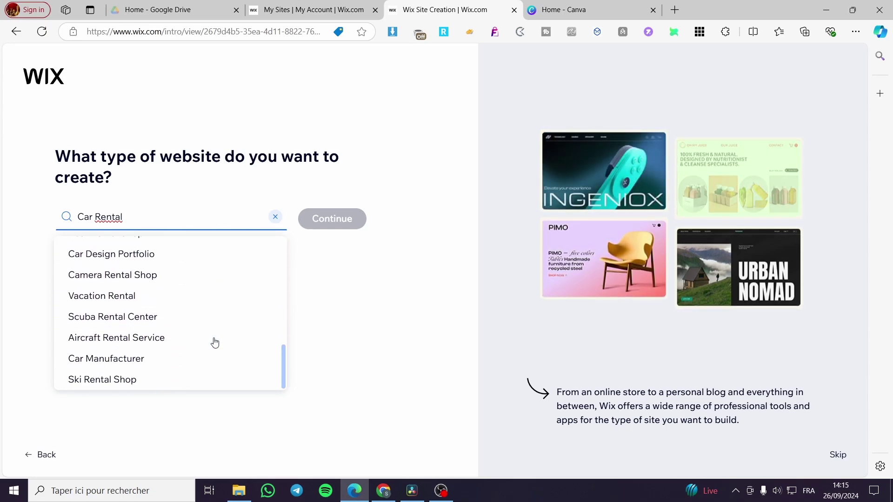
scroll(215, 342, "up", 5)
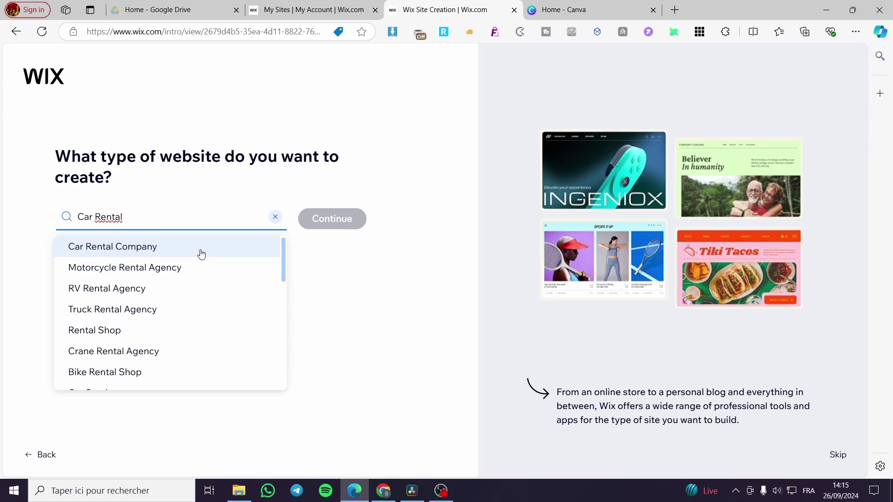
key("ctrl+a")
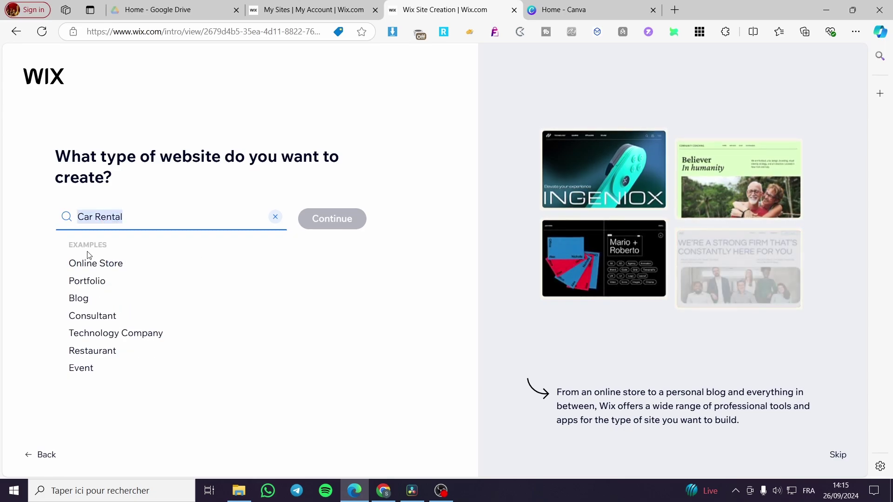
left_click(144, 219)
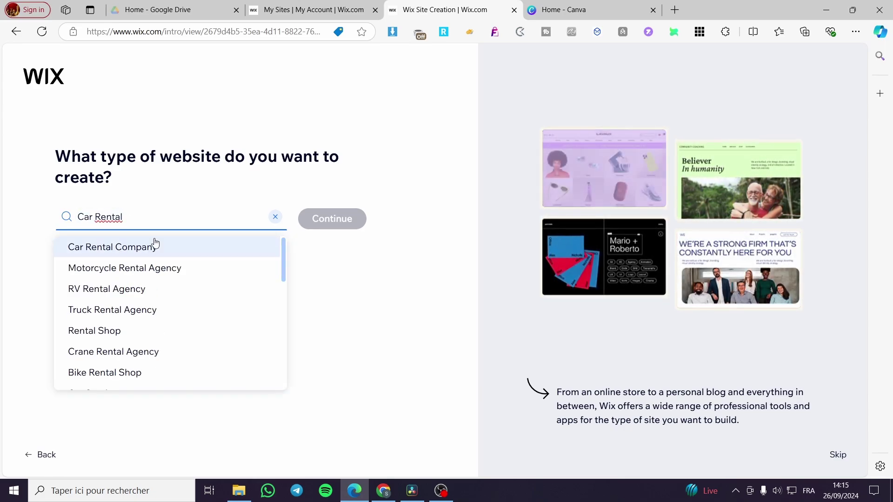
left_click(160, 248)
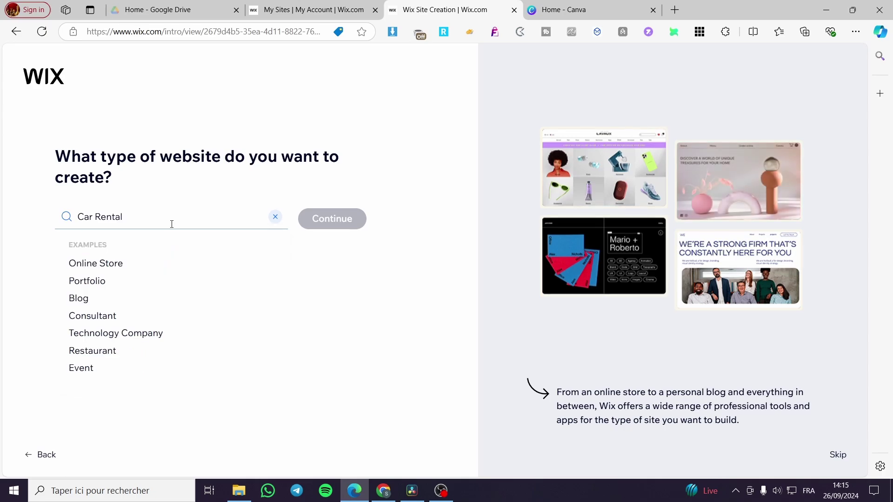
left_click(159, 247)
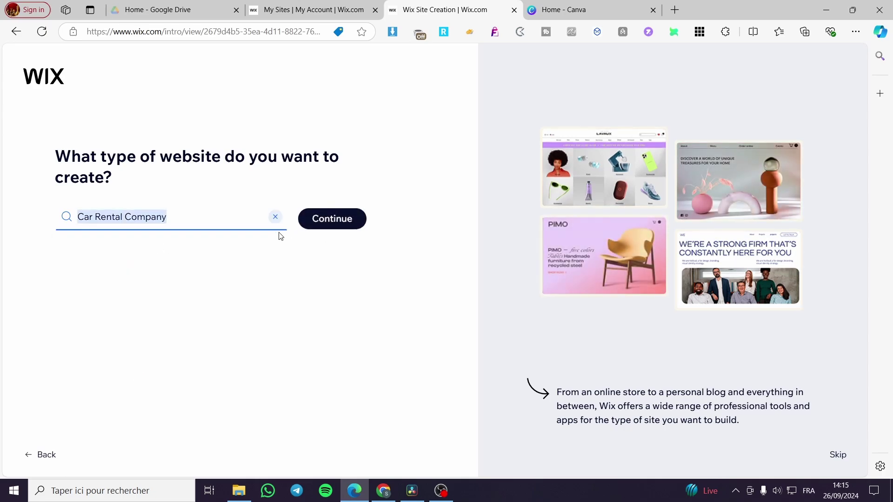
left_click(167, 215)
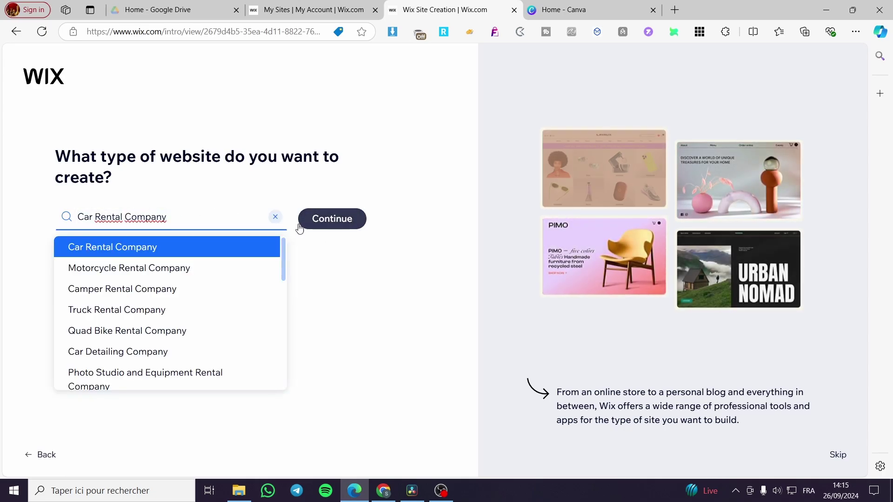
left_click(343, 227)
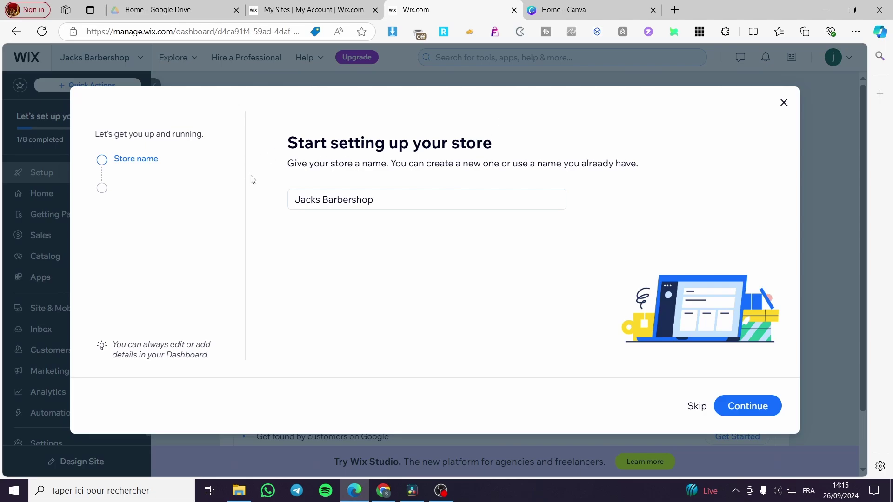
Change the store name to "Jacks Rentals" and continue to the online presence question
left_click(404, 201)
double_click(379, 197)
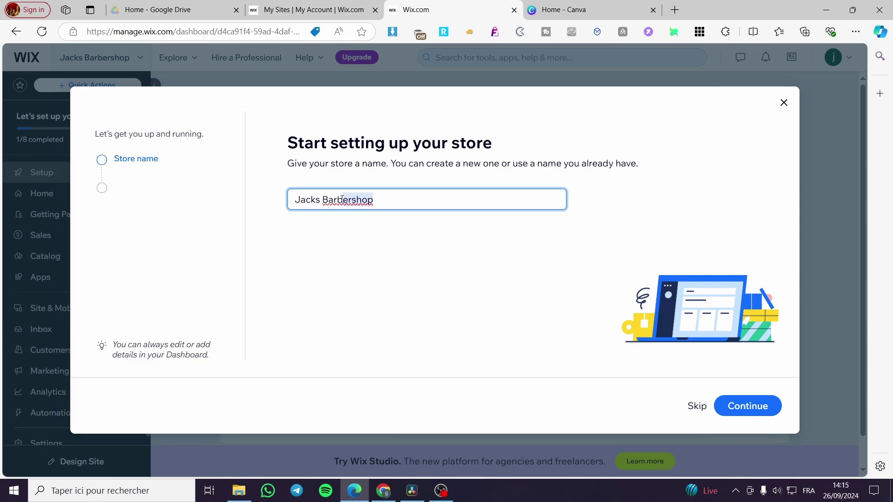
triple_click(374, 200)
left_click_drag(375, 199, 323, 199)
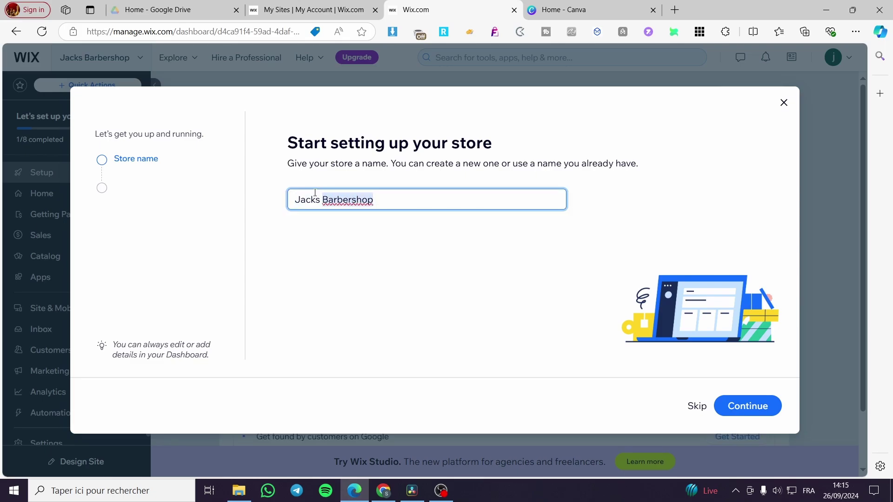
type("R")
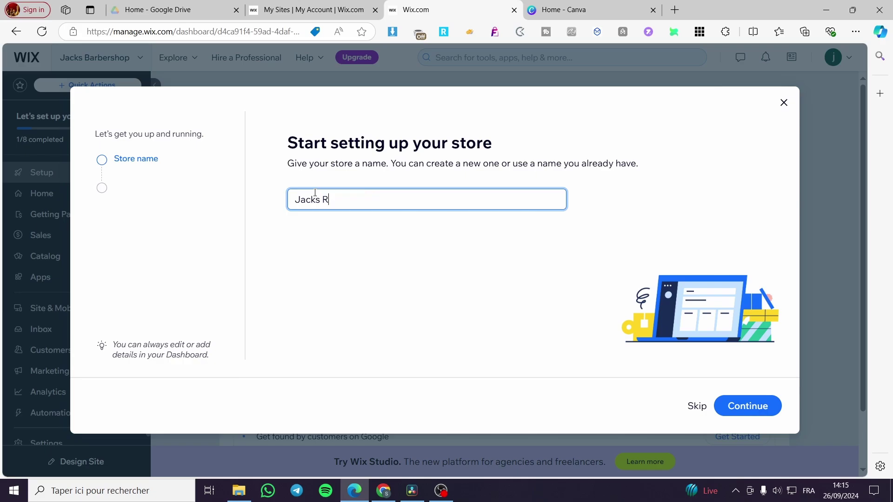
type("entals")
left_click(762, 409)
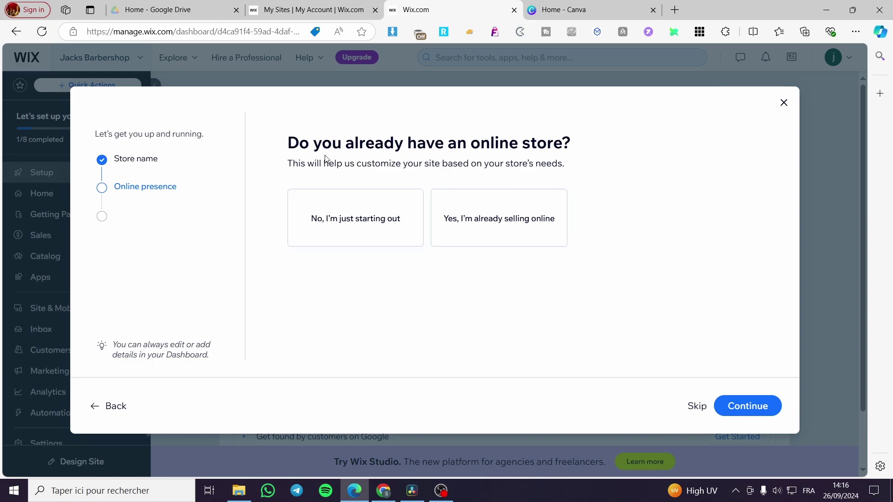
Answer the existing online store question with "No, I'm just starting out" and continue
left_click(479, 227)
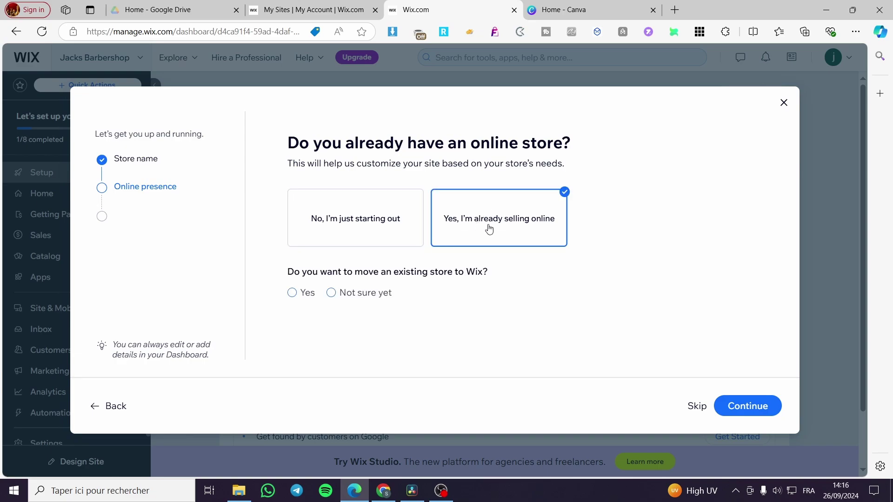
left_click(401, 225)
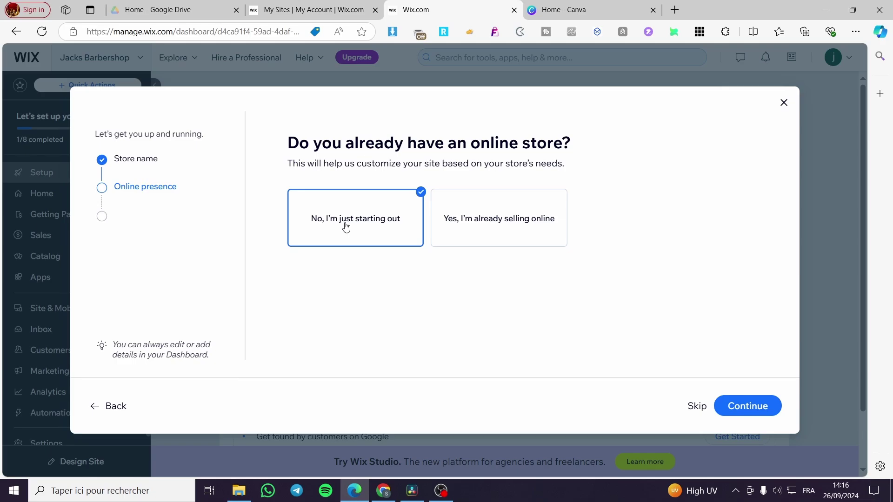
left_click(750, 406)
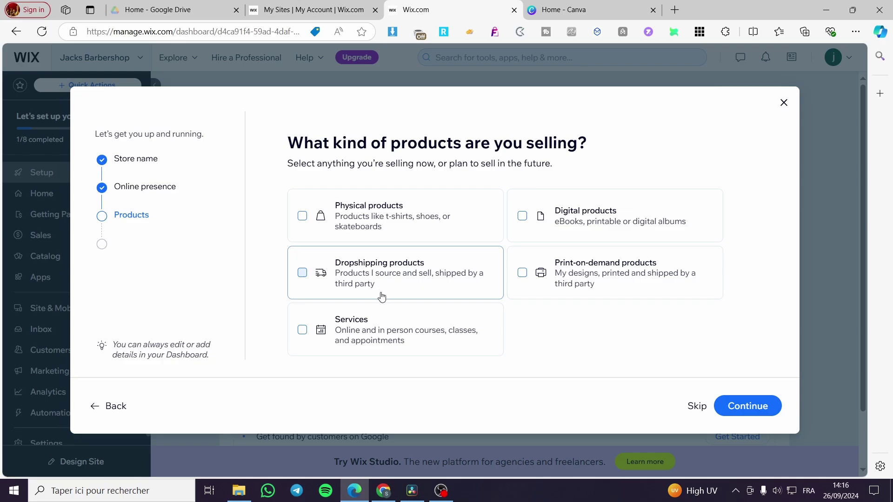
Select Services and Physical products as the kinds of products sold and continue
left_click(302, 331)
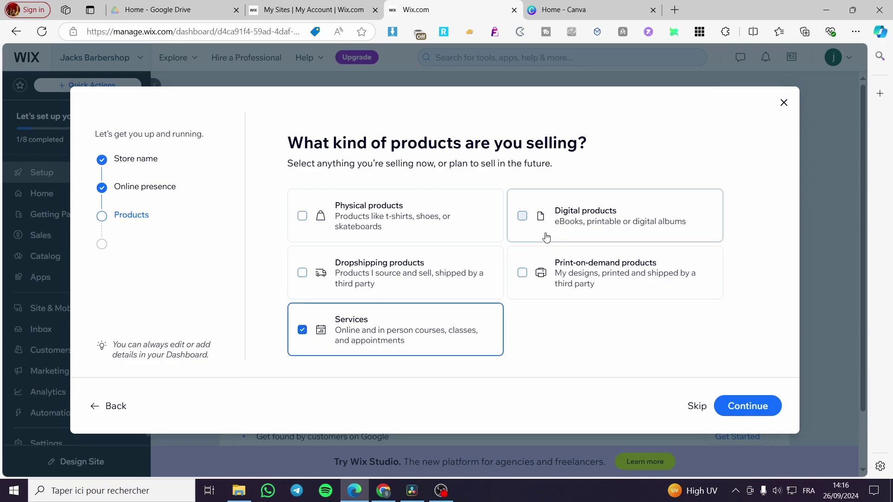
left_click(319, 228)
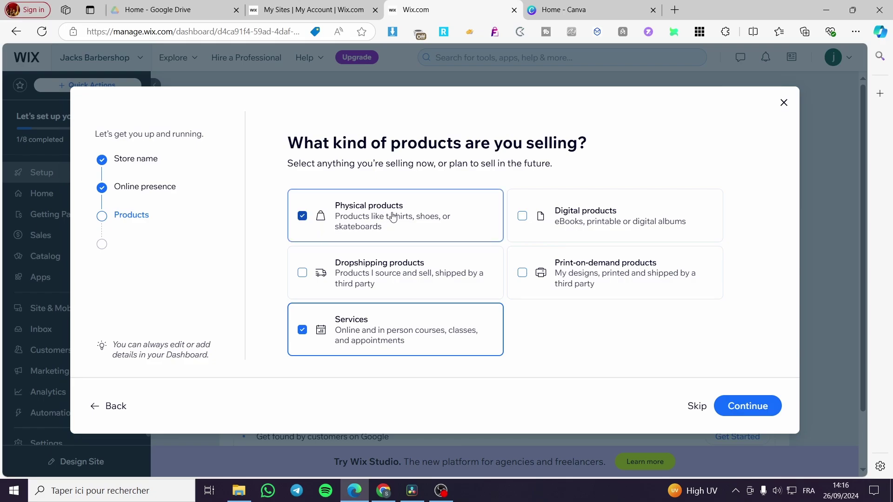
left_click(763, 414)
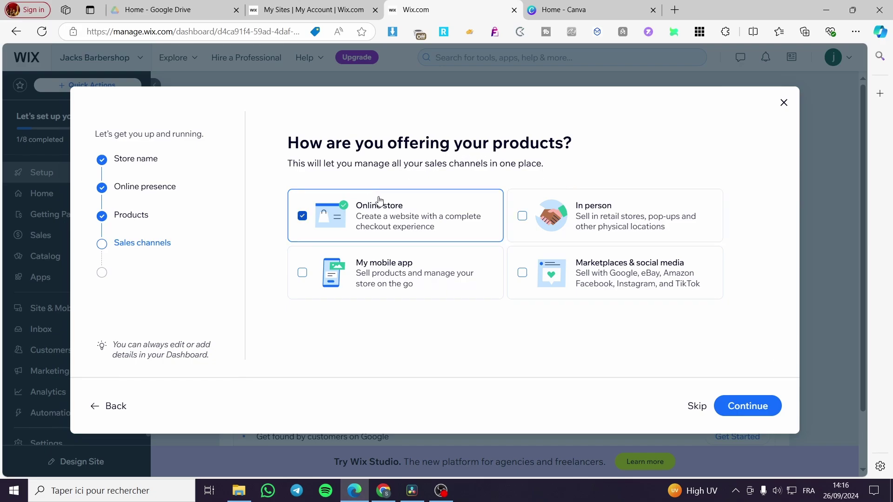
Add In person and Marketplaces & social media to the Online store sales channel, then finish the questionnaire and open the dashboard
left_click(521, 218)
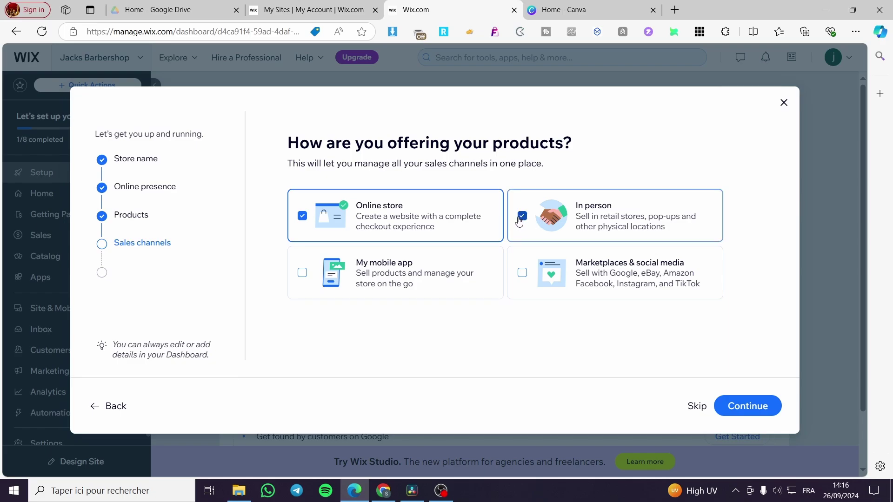
left_click(532, 291)
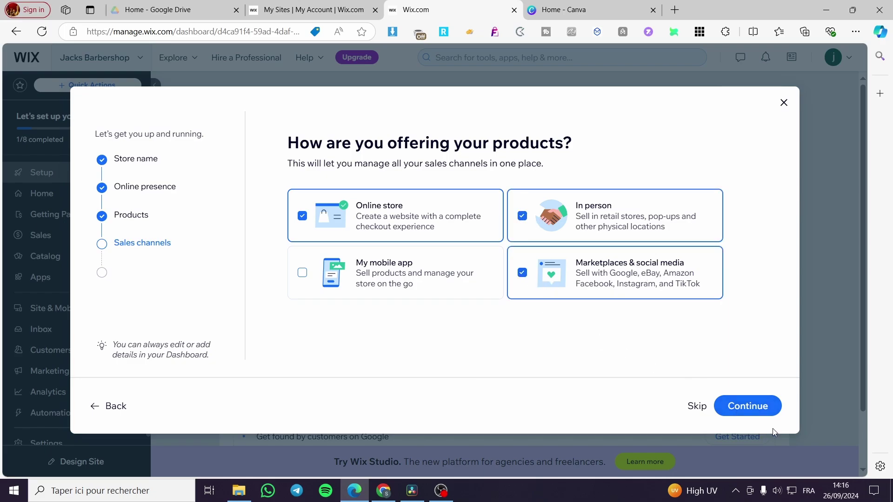
left_click(763, 413)
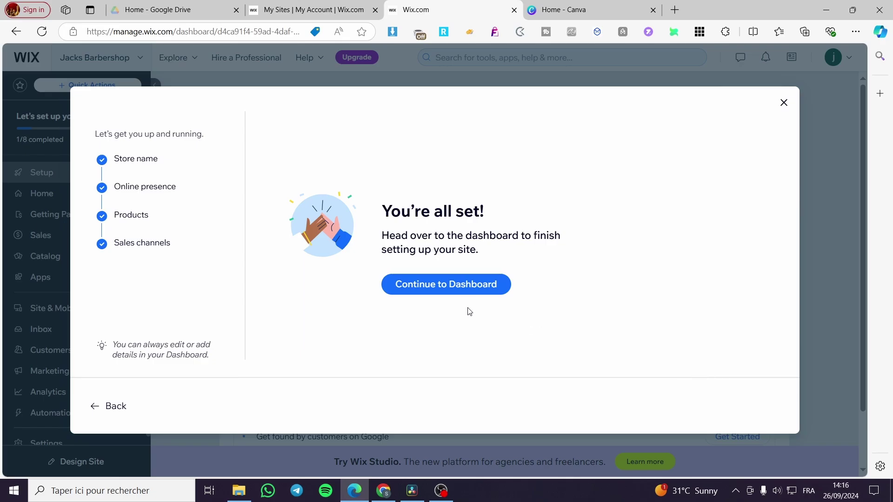
left_click(470, 284)
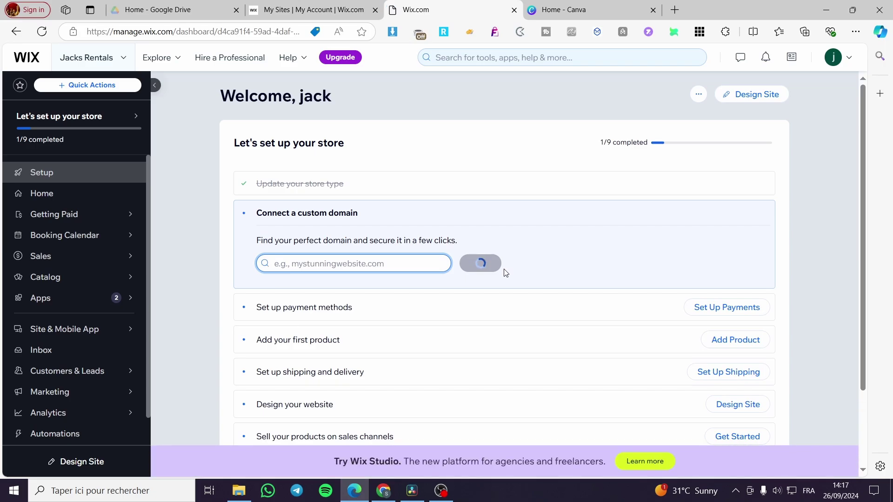
scroll(618, 274, "down", 1)
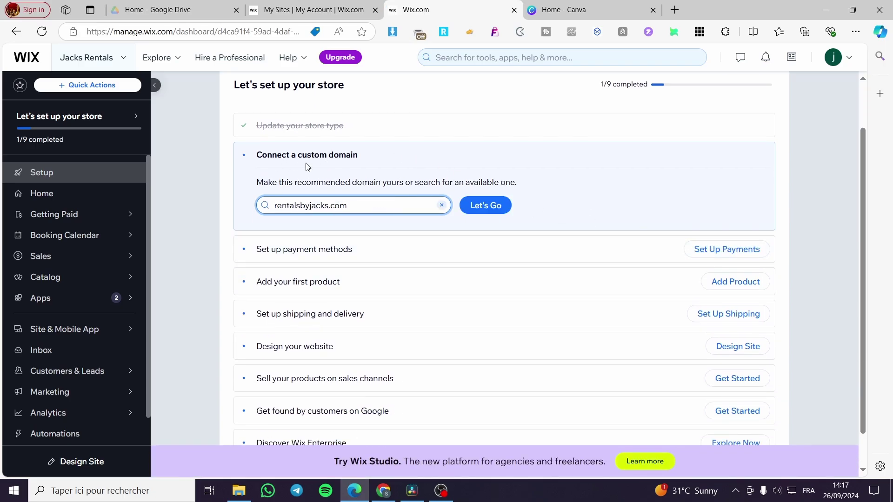
Review the store setup checklist, from the custom domain suggestion down to the Wix Enterprise entry
scroll(432, 177, "up", 1)
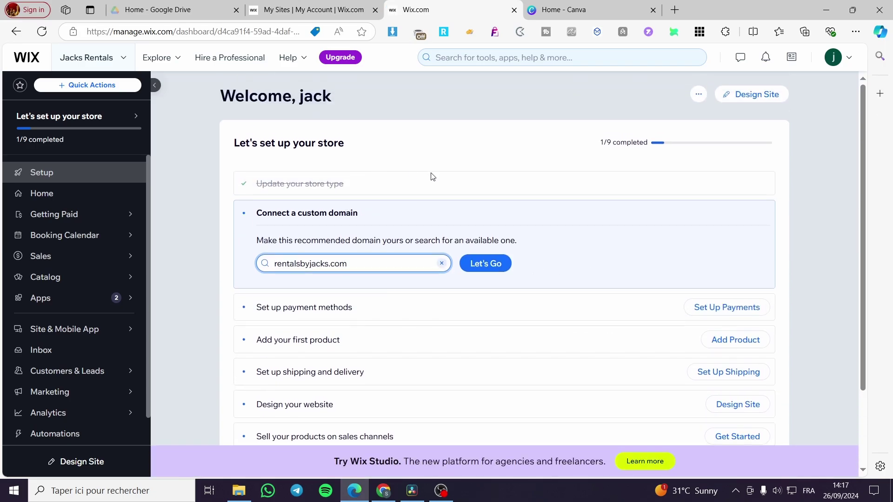
left_click_drag(612, 145, 588, 146)
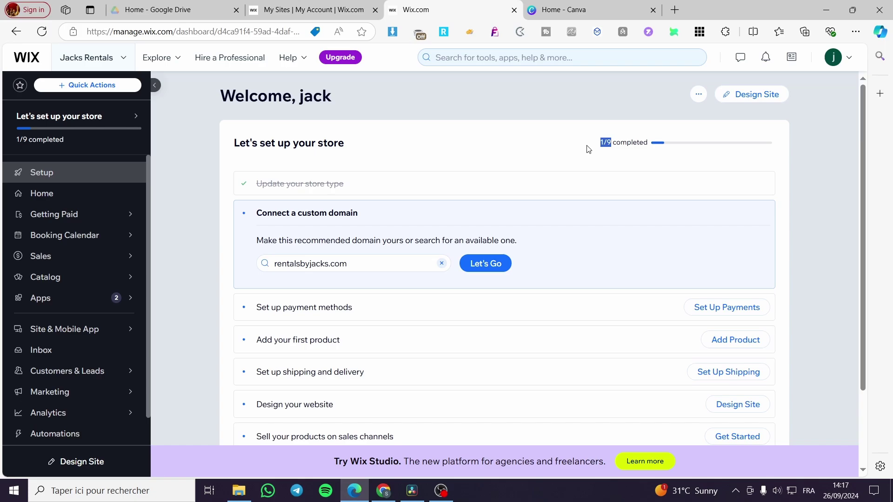
left_click(648, 149)
scroll(763, 206, "down", 1)
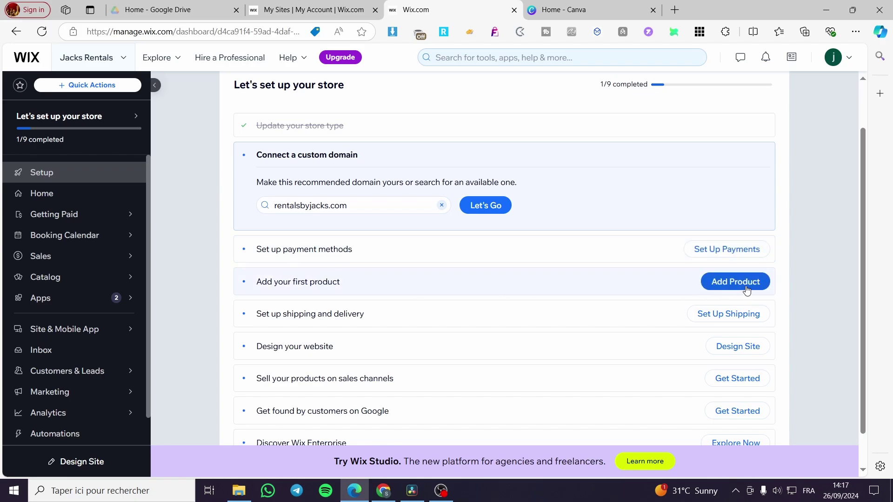
scroll(300, 323, "down", 1)
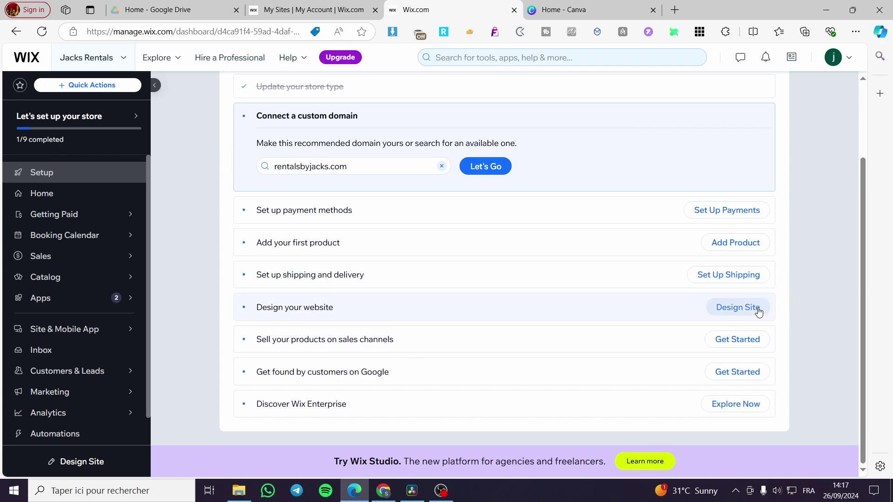
scroll(752, 137, "up", 2)
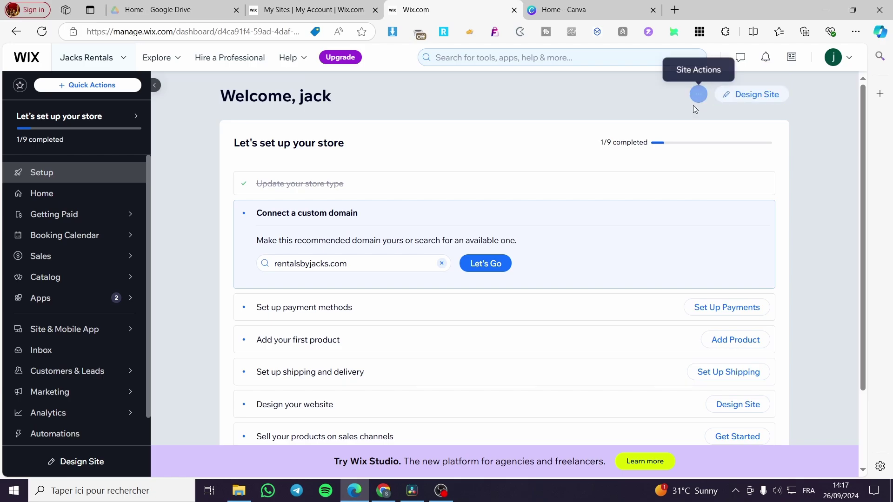
scroll(689, 134, "down", 2)
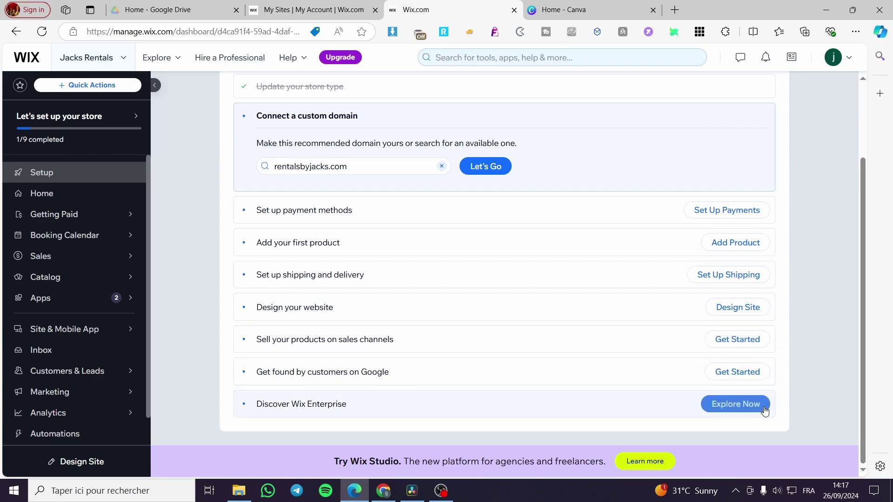
scroll(632, 421, "up", 3)
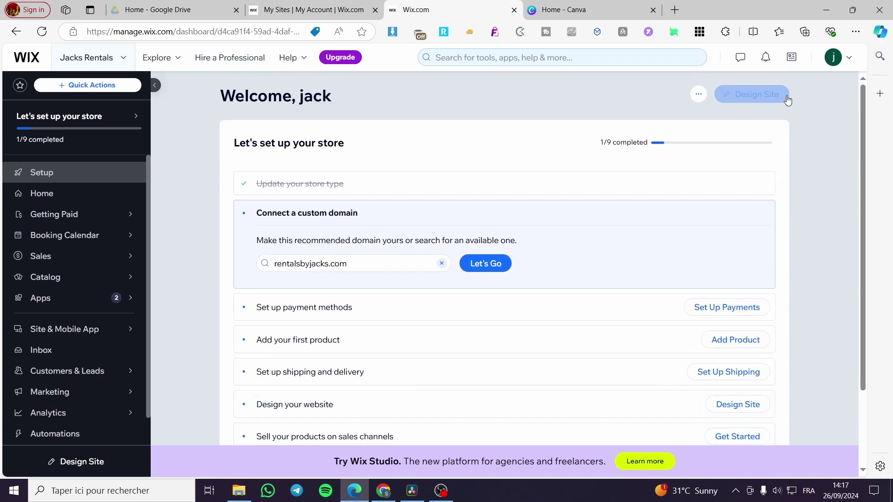
Start designing the site and choose to customize a template, opening the Car Rental Company template gallery
left_click(788, 100)
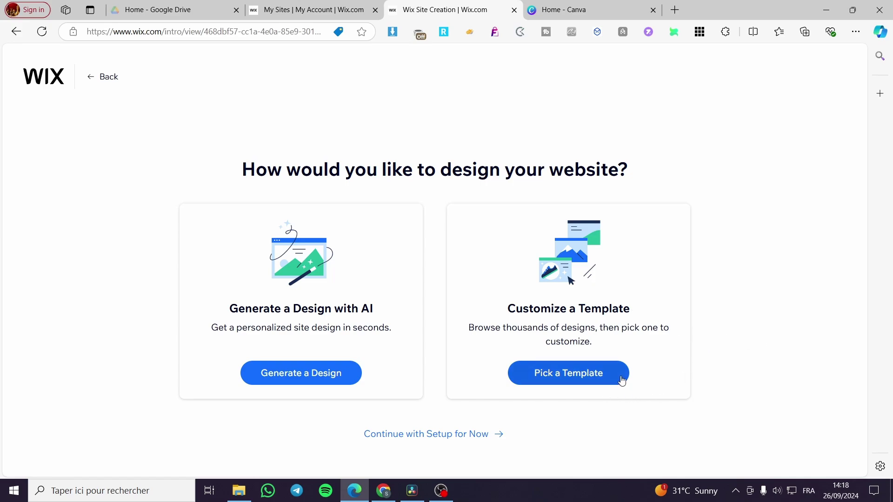
left_click(563, 382)
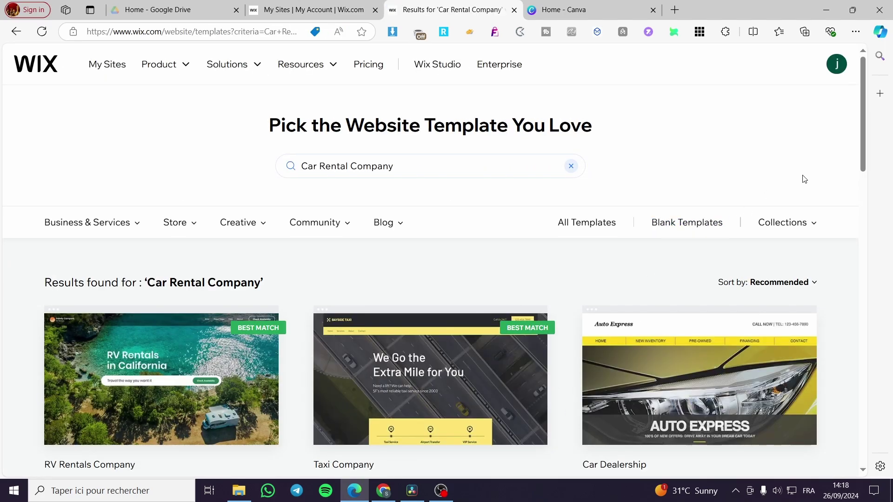
Browse the first page of Car Rental Company templates for a suitable design
scroll(803, 178, "down", 1)
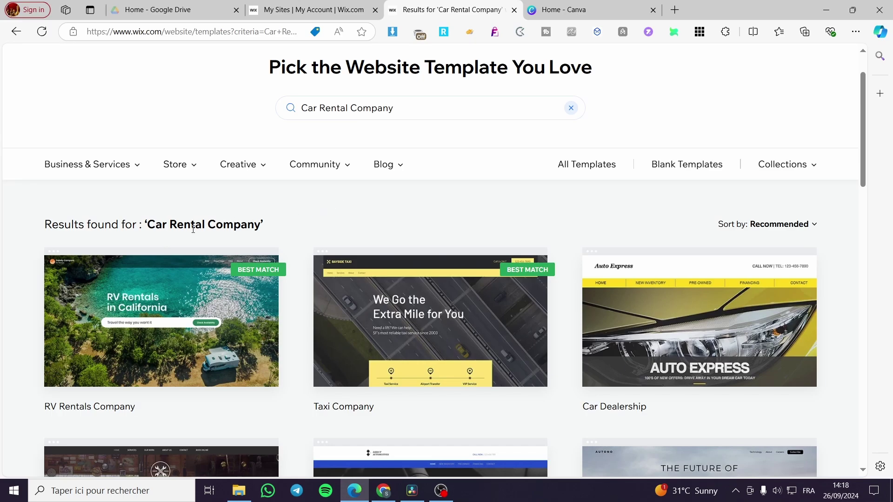
scroll(375, 206, "down", 4)
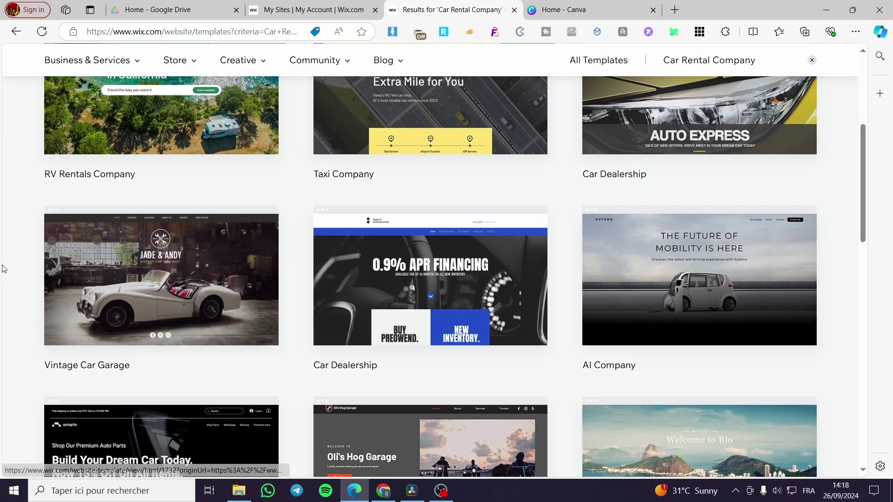
scroll(6, 263, "down", 3)
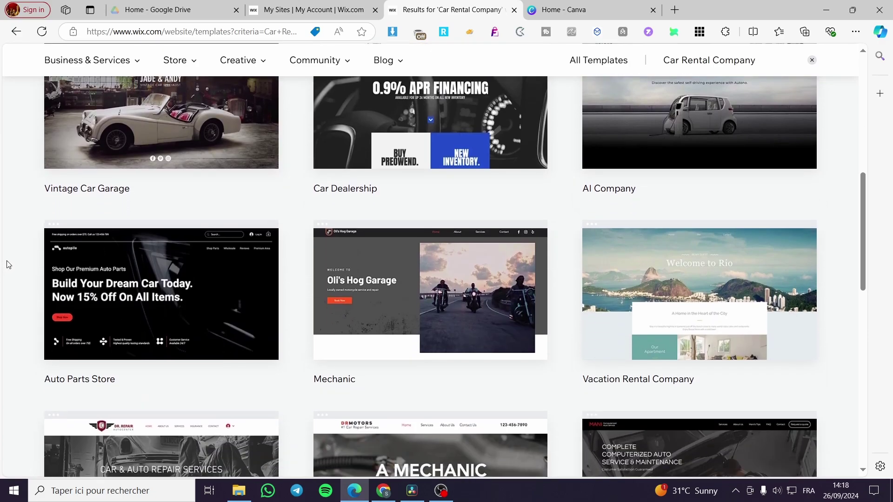
scroll(7, 265, "down", 2)
scroll(7, 265, "down", 6)
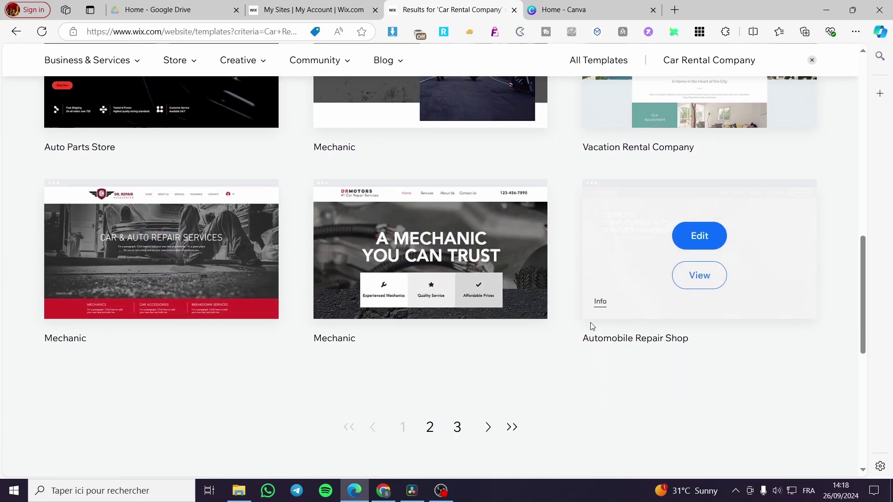
scroll(445, 360, "up", 4)
Check the third page of template results and look through the other result pages for car rental designs
left_click(456, 429)
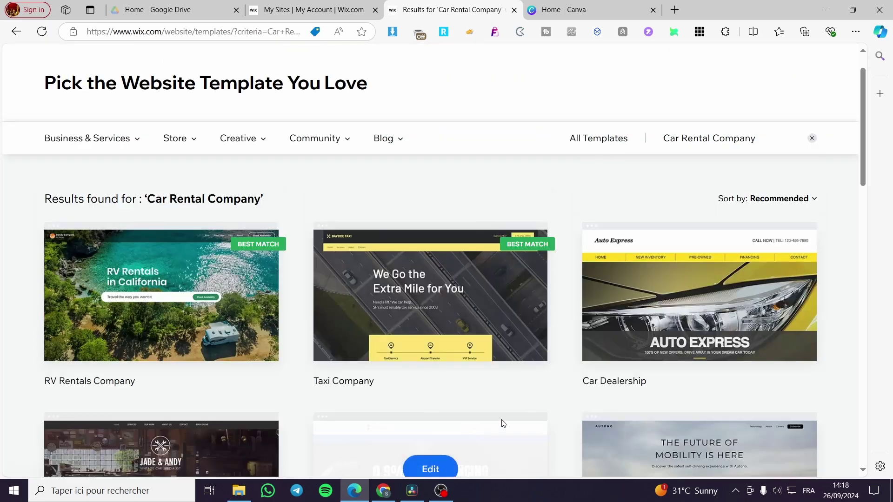
scroll(168, 305, "down", 10)
scroll(407, 303, "up", 6)
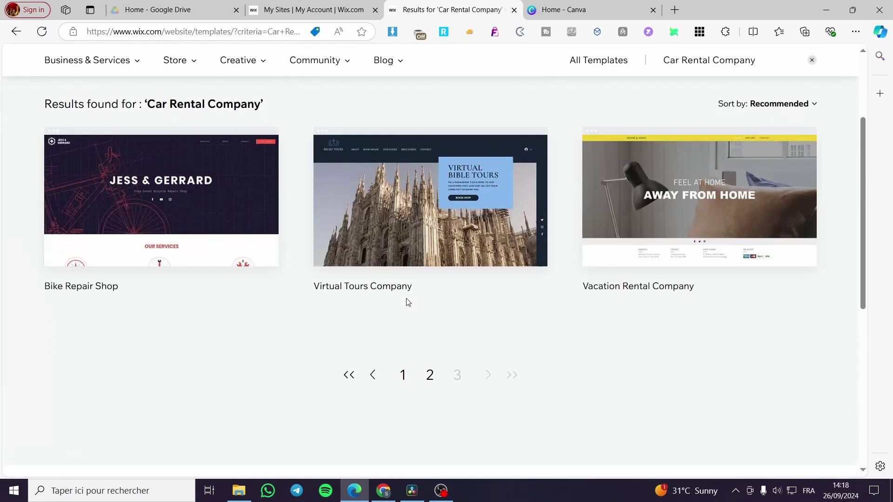
scroll(425, 373, "up", 2)
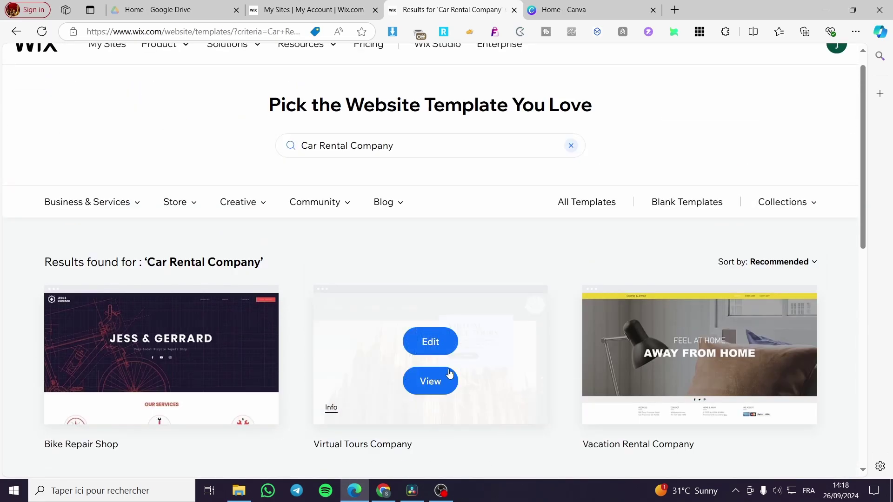
scroll(460, 369, "down", 2)
scroll(425, 359, "up", 3)
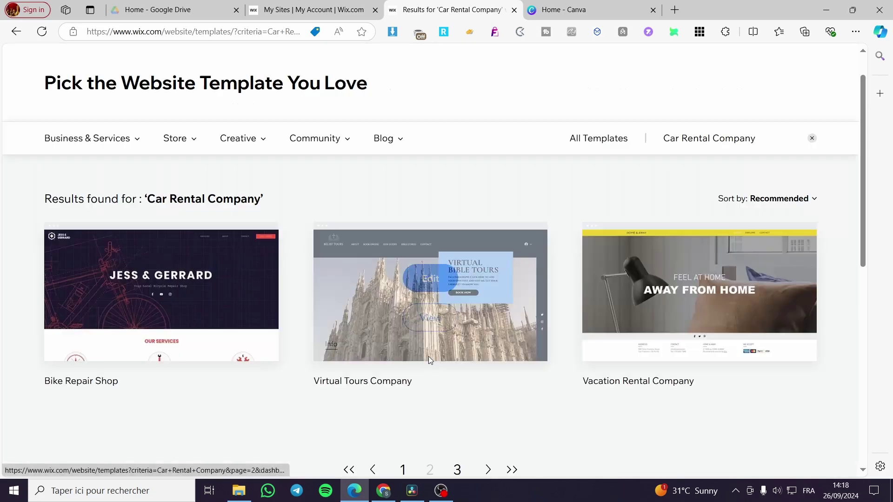
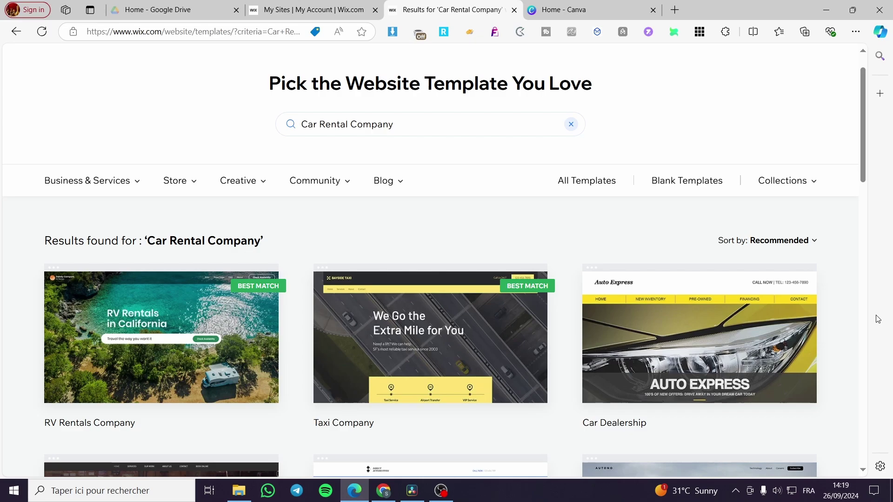
scroll(874, 319, "down", 8)
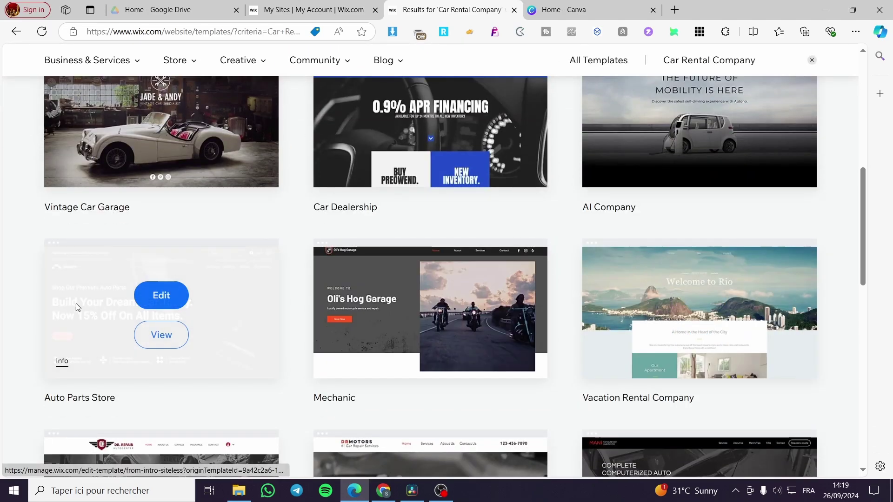
Return from the template gallery to the design method choice and generate a site design with AI
left_click(15, 31)
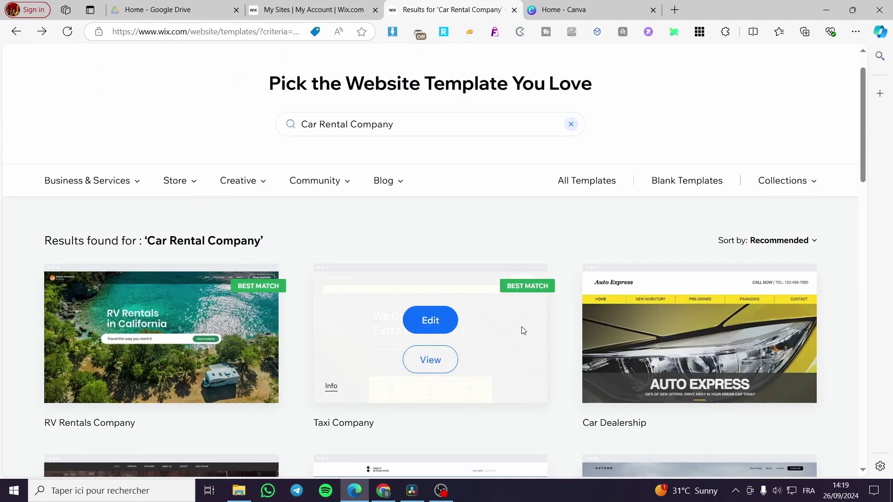
left_click(16, 32)
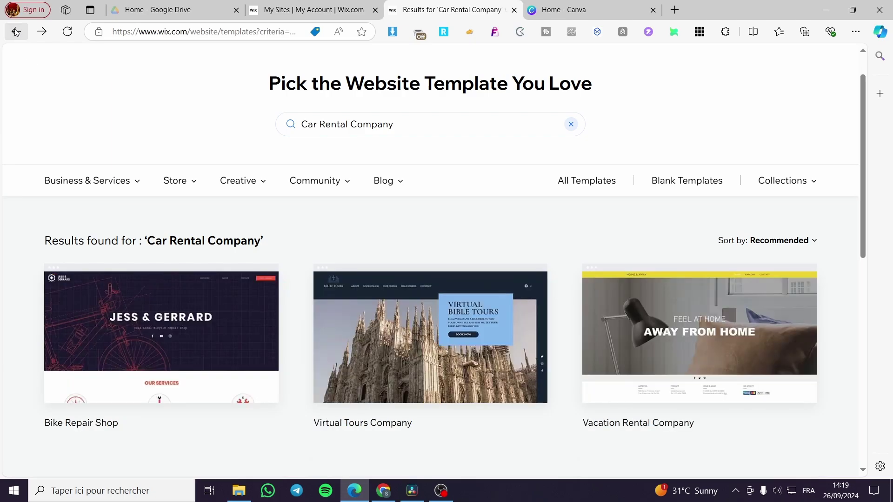
left_click(16, 32)
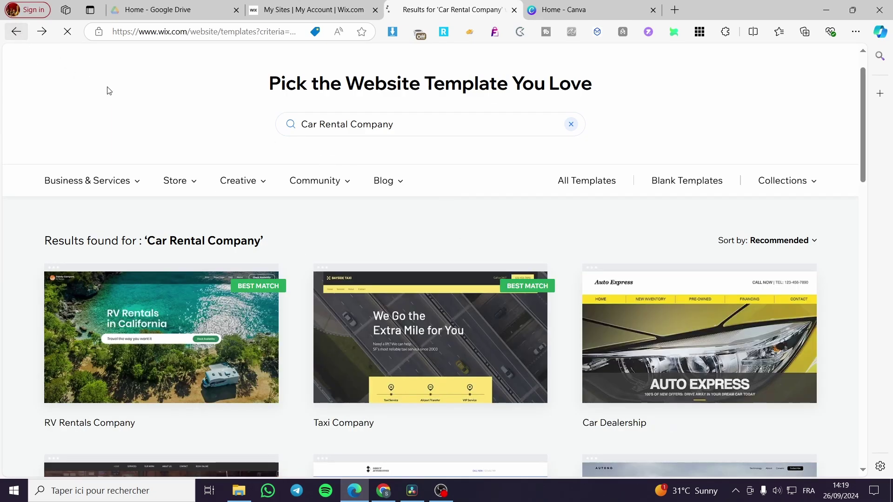
mouse_move(517, 377)
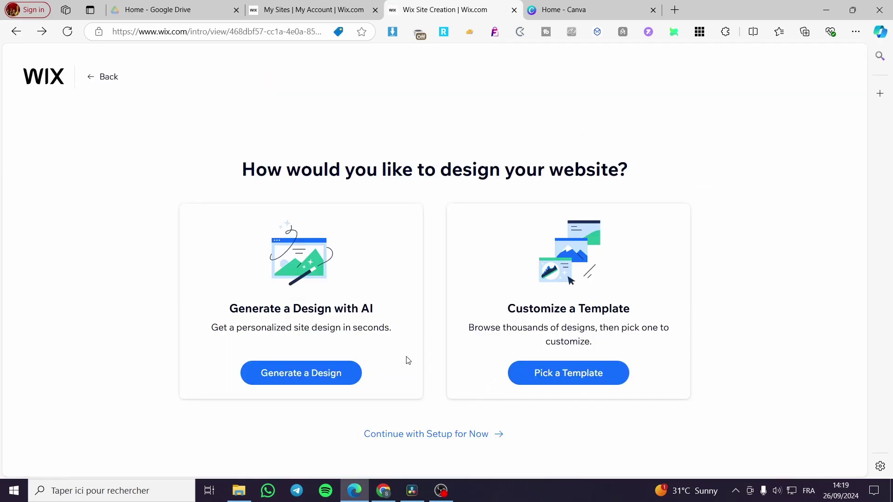
left_click_drag(378, 311, 184, 317)
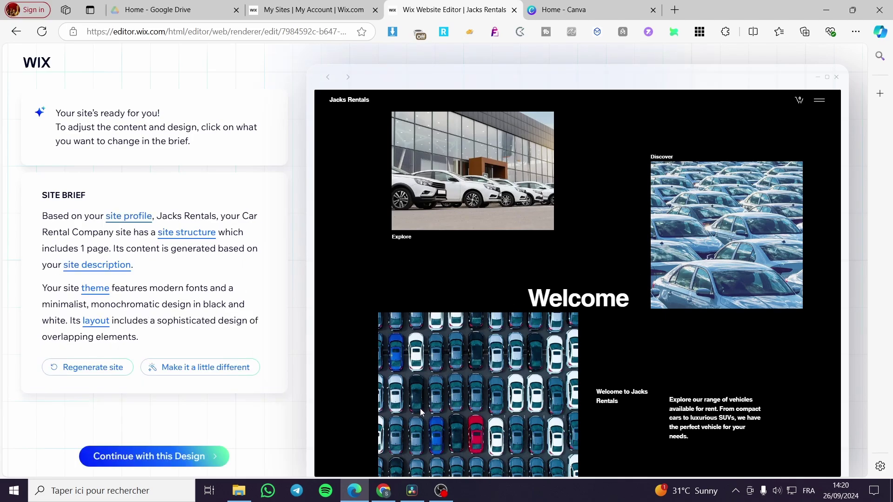
Examine the generated Jacks Rentals design, from the welcome section through vehicles, services and about to the footer
scroll(421, 411, "down", 9)
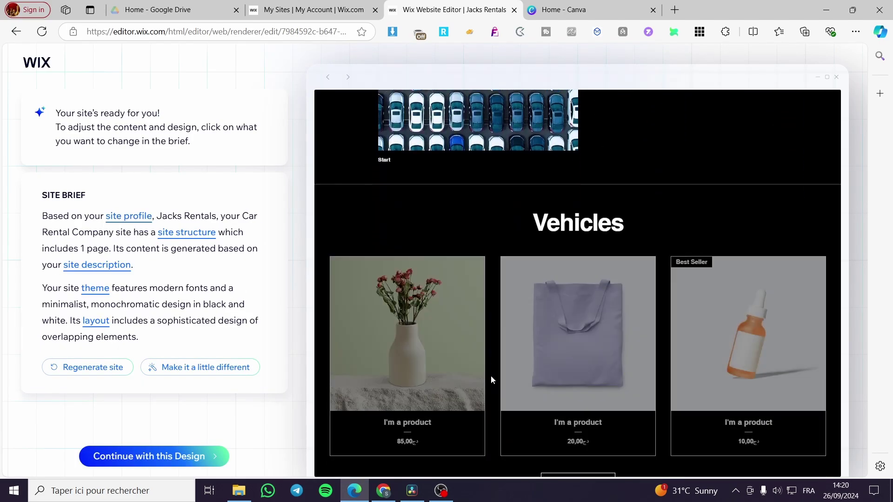
scroll(491, 380, "down", 3)
scroll(529, 342, "down", 8)
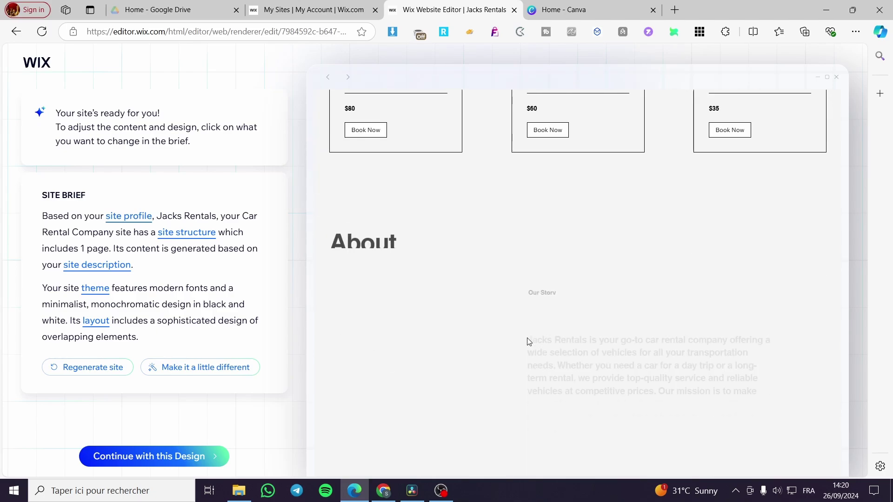
scroll(456, 395, "down", 5)
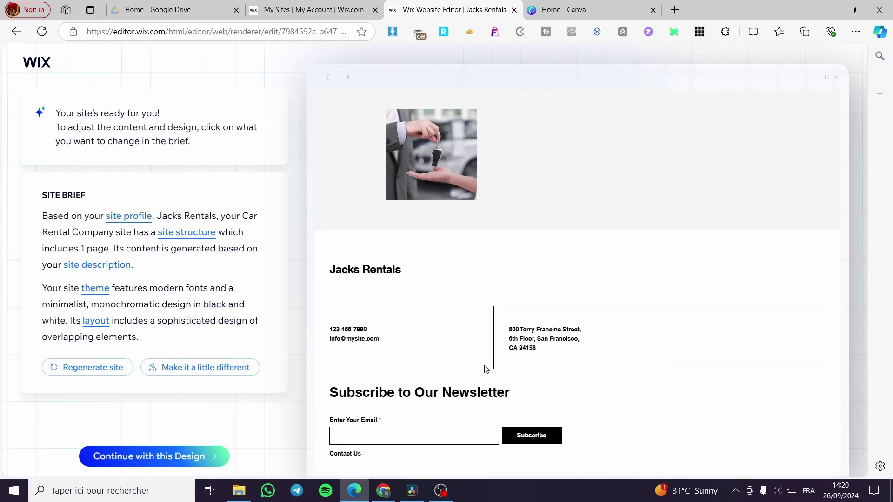
scroll(485, 368, "up", 20)
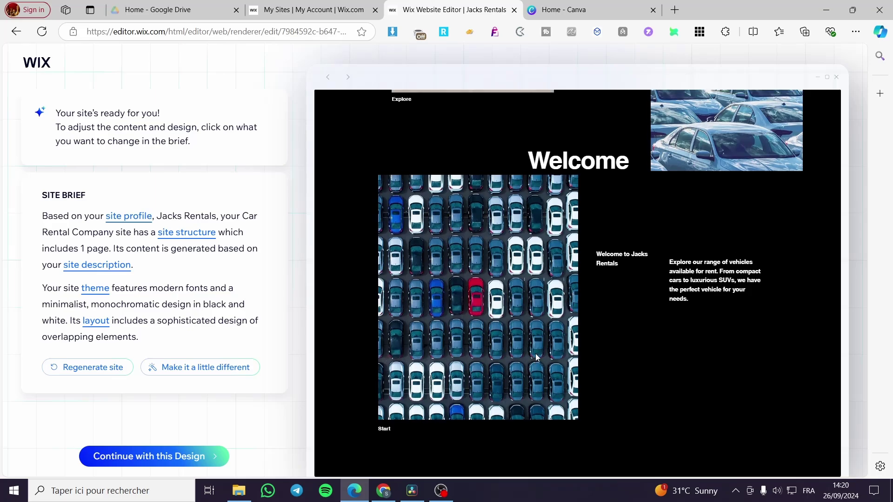
scroll(536, 358, "up", 3)
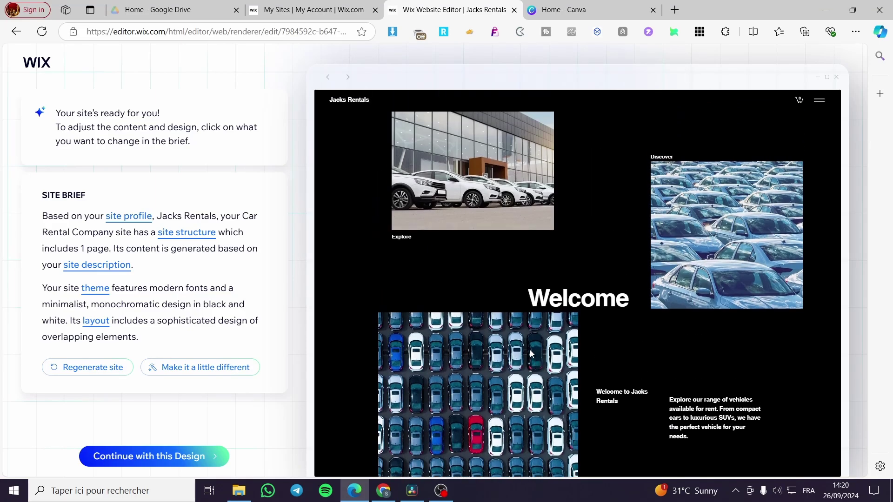
Generate a slightly different version of the site design and review its Our Fleet, Services and About sections
left_click(185, 368)
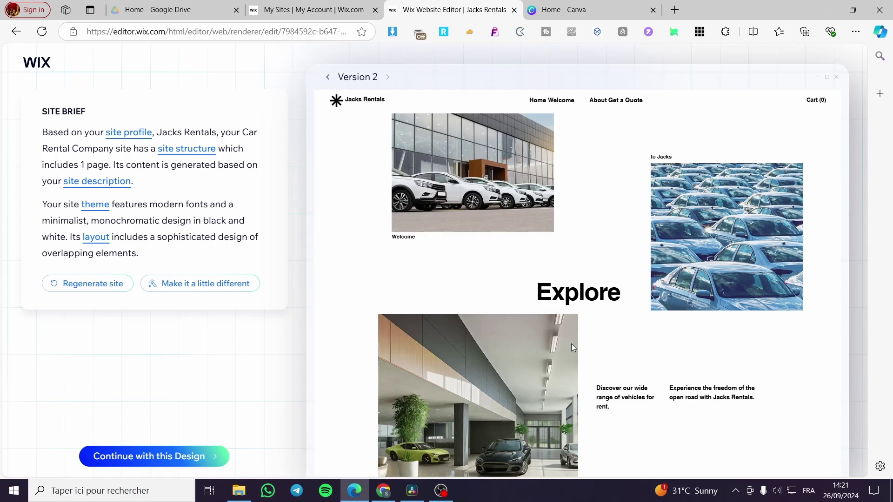
scroll(571, 344, "down", 4)
scroll(508, 336, "down", 12)
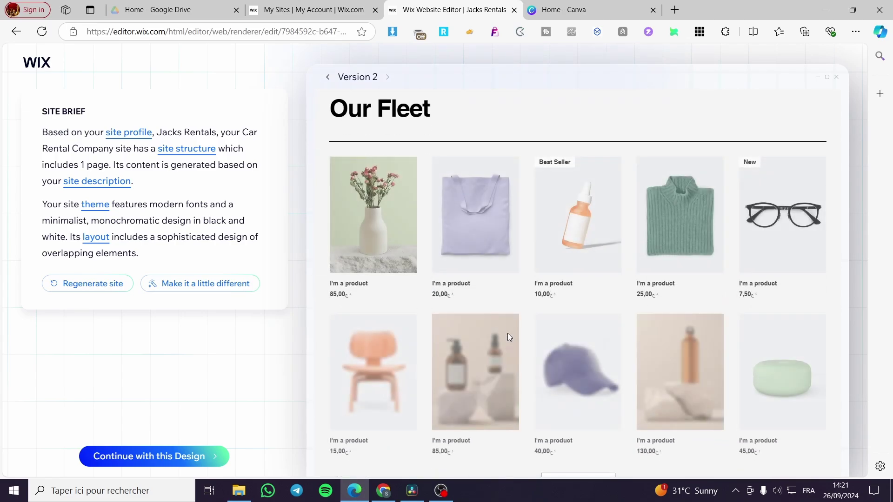
scroll(508, 332, "up", 5)
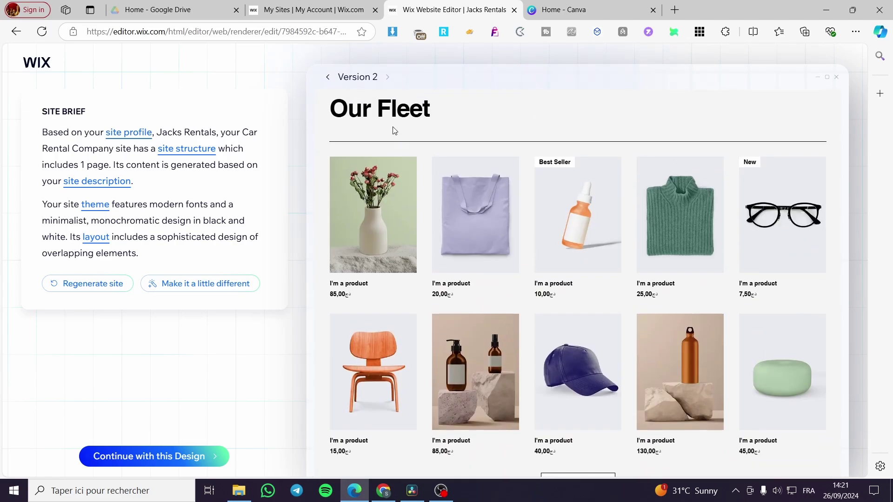
scroll(544, 278, "down", 4)
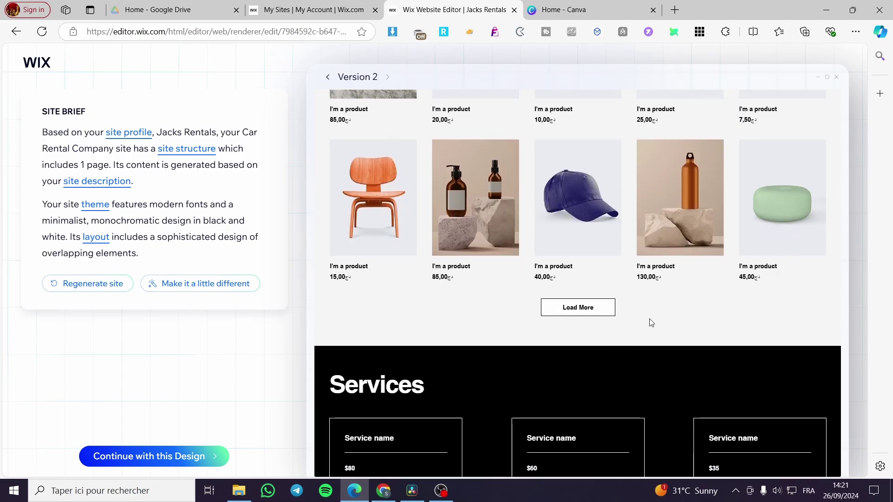
scroll(544, 356, "down", 4)
scroll(473, 239, "up", 5)
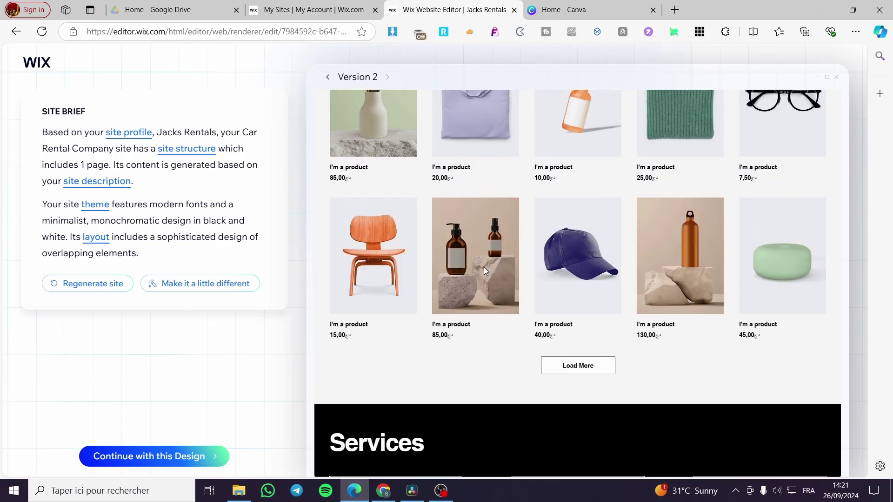
scroll(485, 329, "down", 5)
scroll(568, 305, "down", 6)
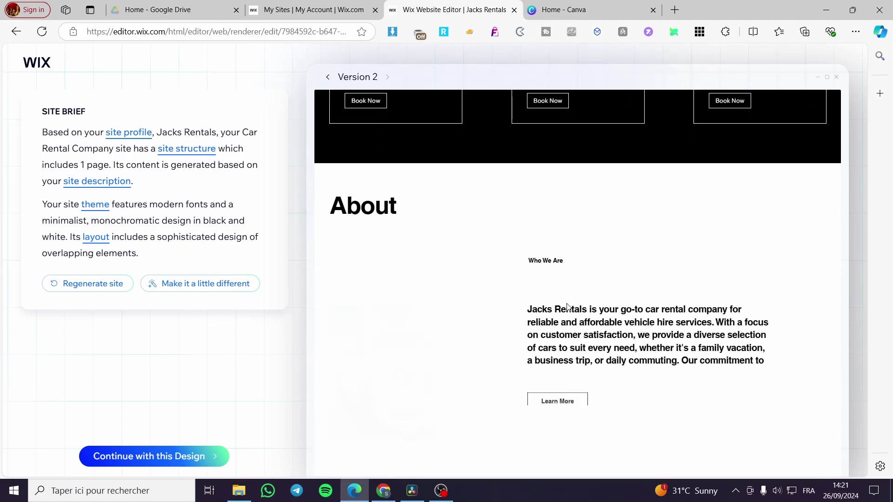
Accept Version 2 of the generated design and continue to the site editor without setting up a custom domain
scroll(437, 409, "down", 7)
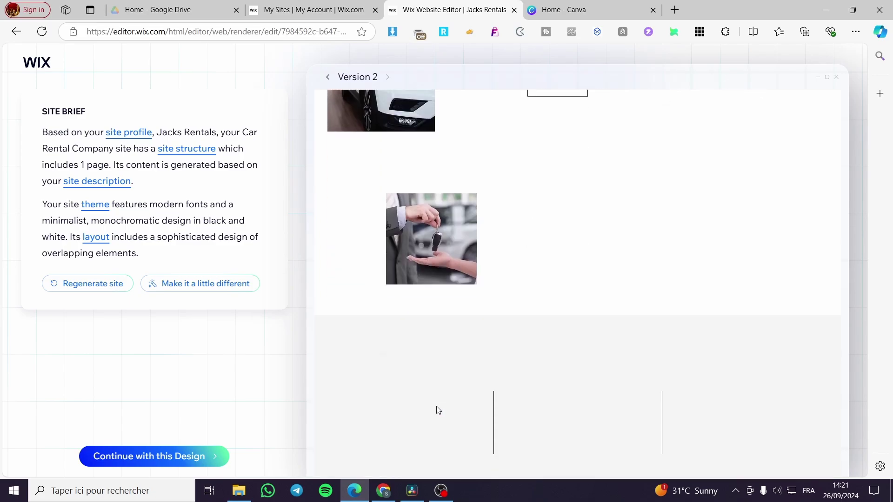
scroll(482, 361, "up", 7)
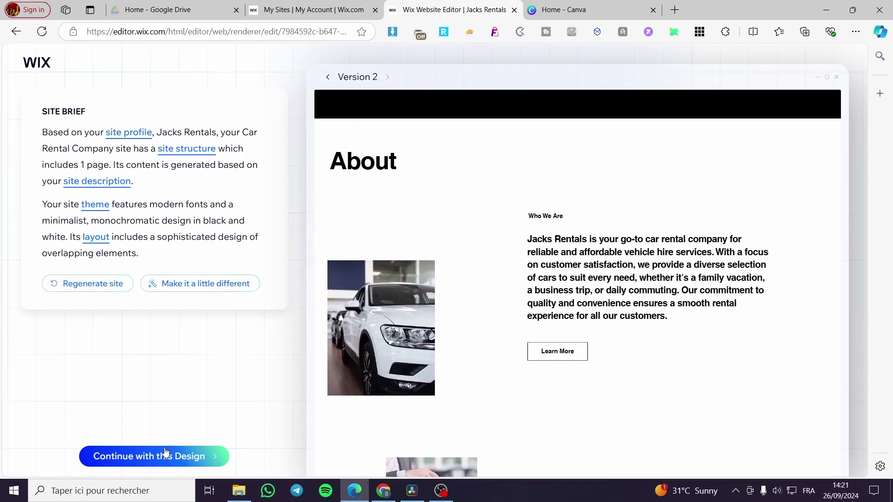
left_click(176, 456)
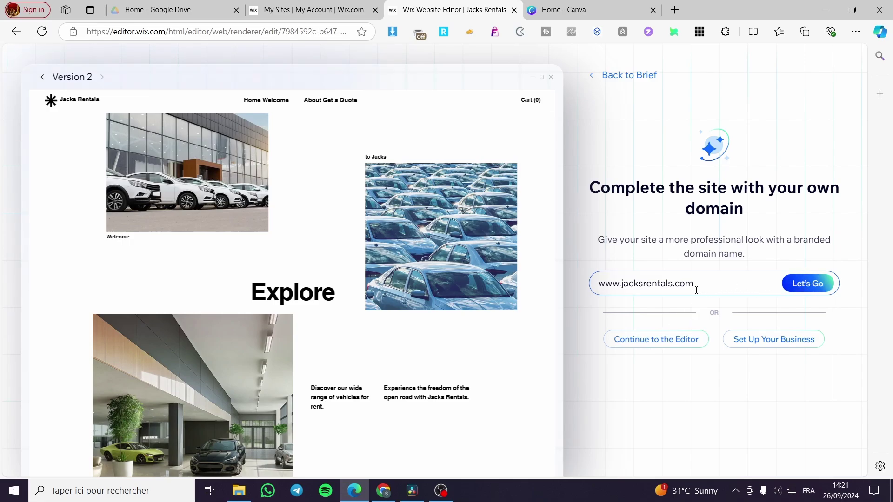
left_click(649, 347)
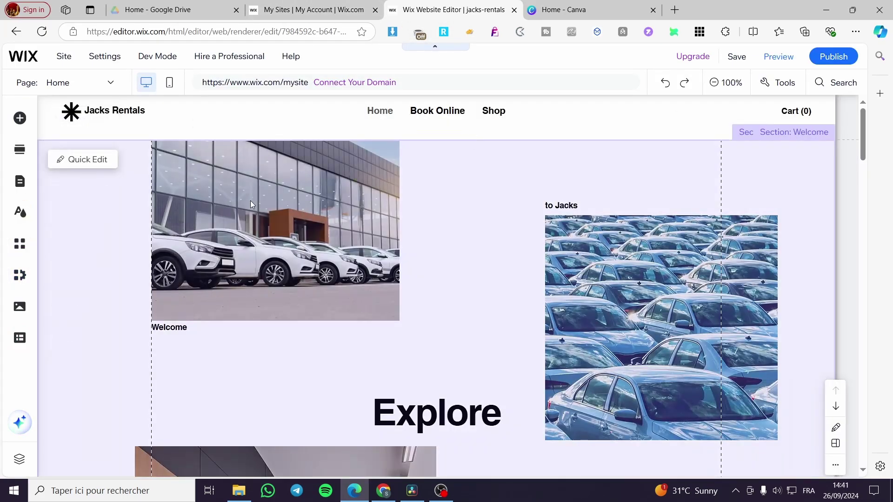
Open the background settings of the Services section on the Home page
scroll(495, 243, "down", 10)
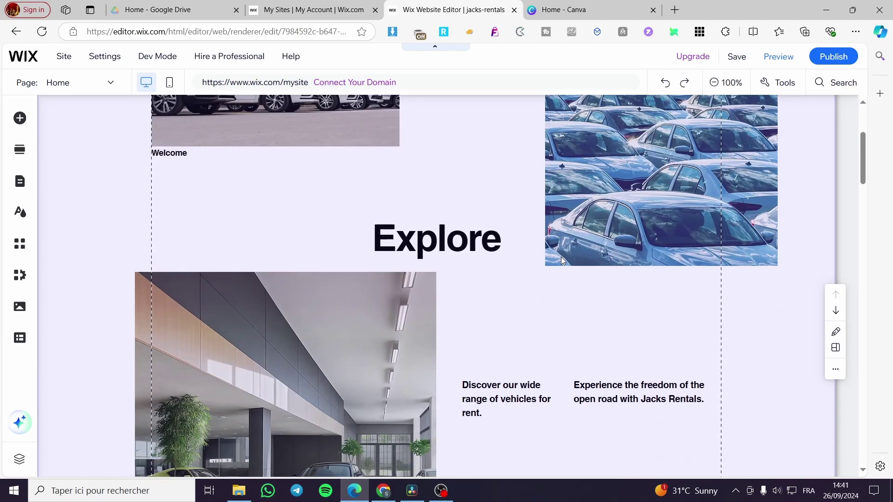
scroll(710, 266, "down", 10)
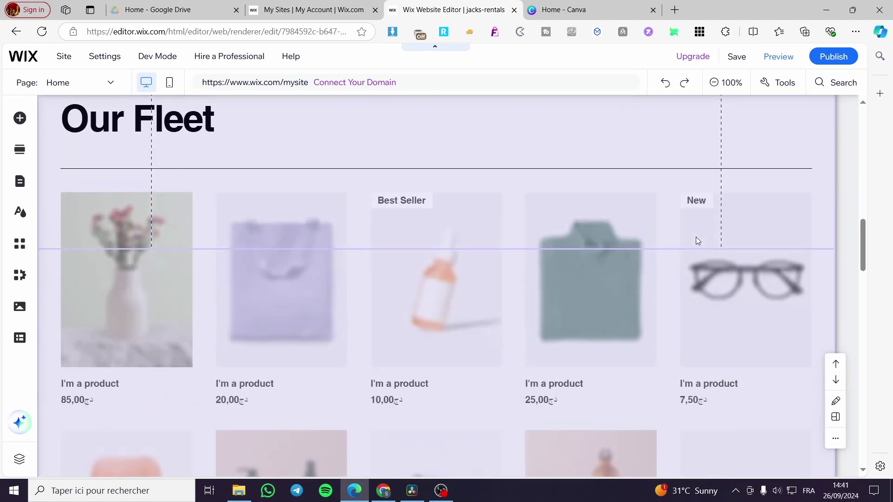
scroll(537, 245, "up", 3)
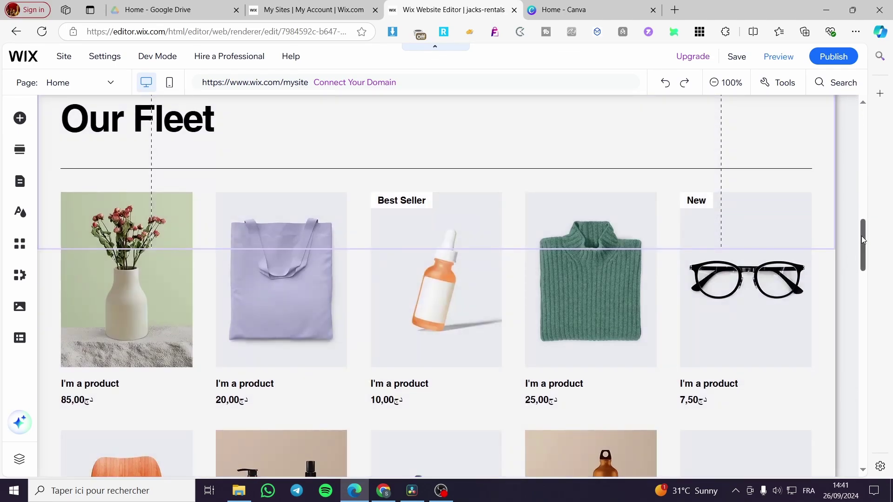
left_click_drag(861, 240, 868, 319)
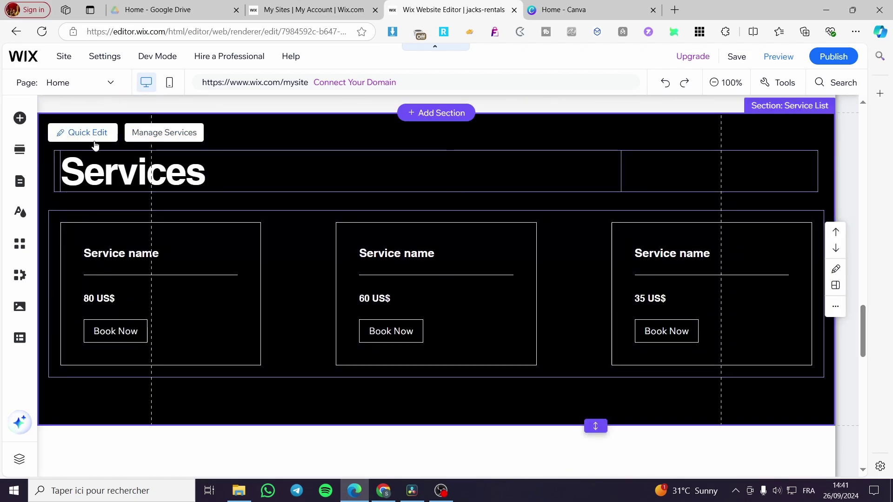
left_click(88, 133)
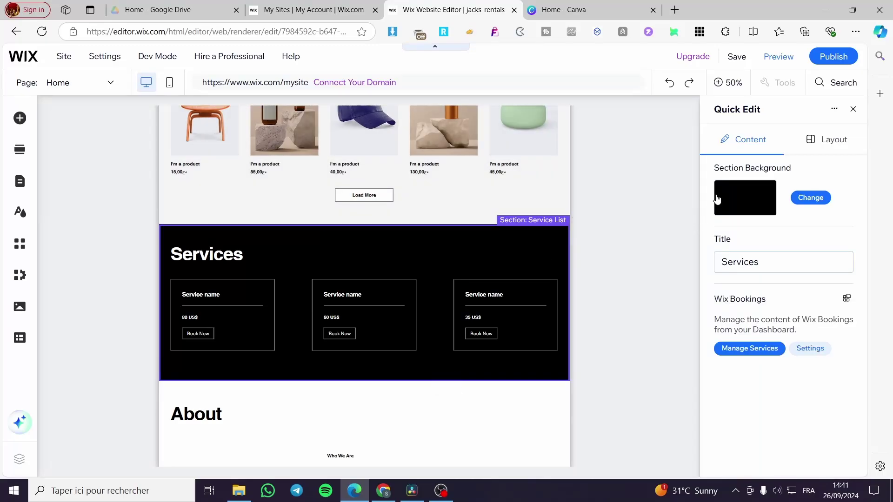
left_click(805, 198)
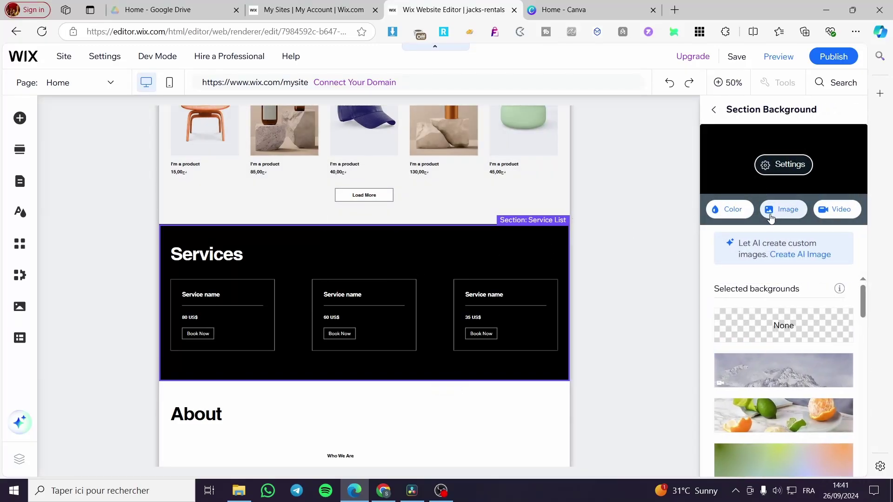
Set the Services section's background to the white theme color #FFFFFF
left_click(731, 211)
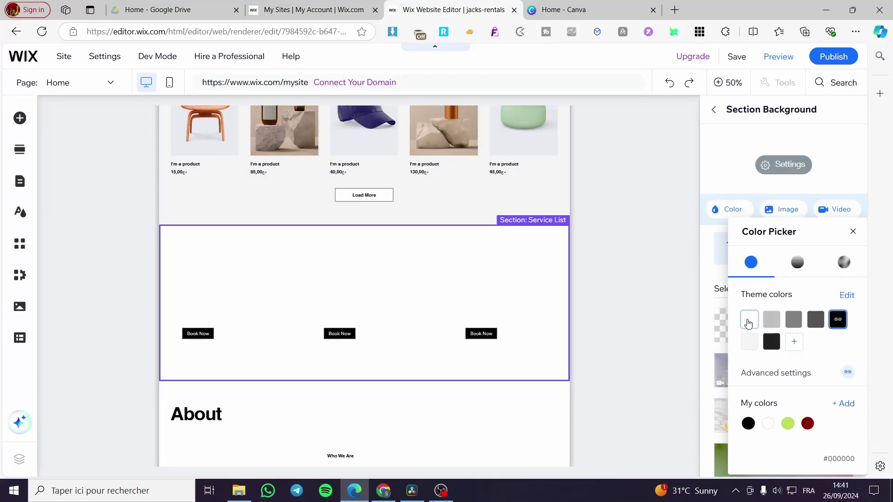
left_click(749, 323)
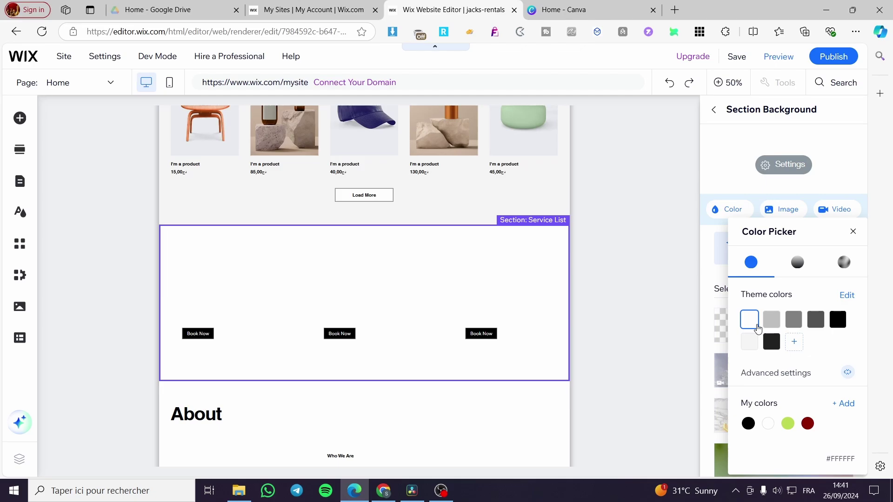
left_click(853, 231)
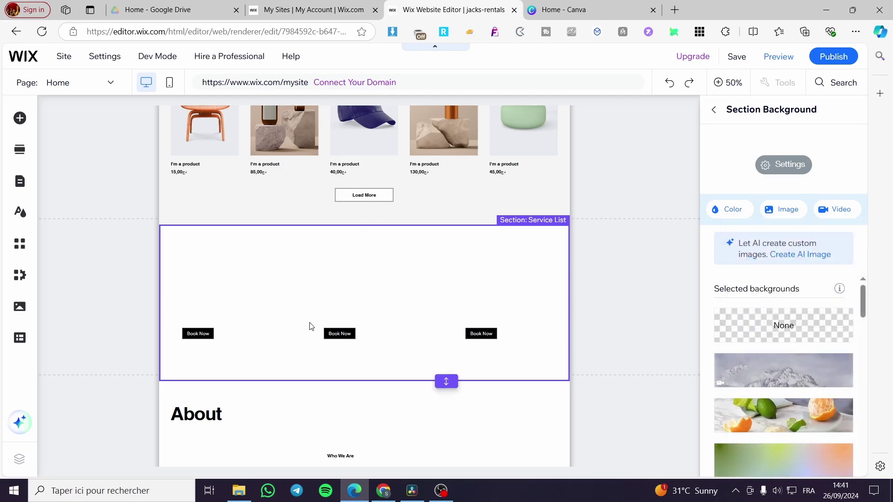
Give the Services section background a linear black-to-pink gradient at 90° and leave the site's color theme as it is
left_click(728, 209)
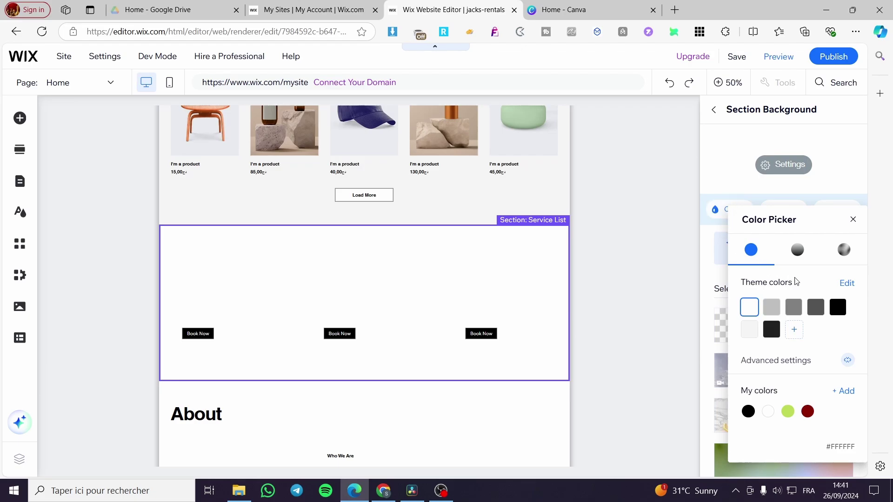
left_click(805, 257)
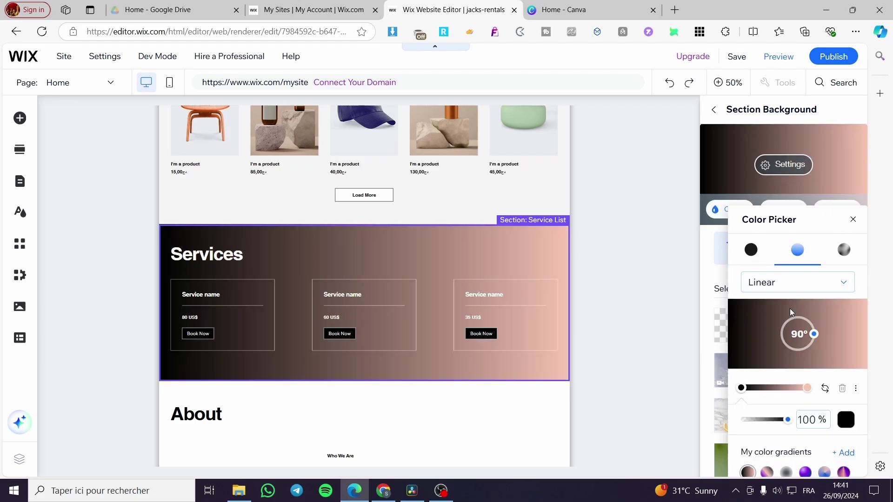
left_click(767, 389)
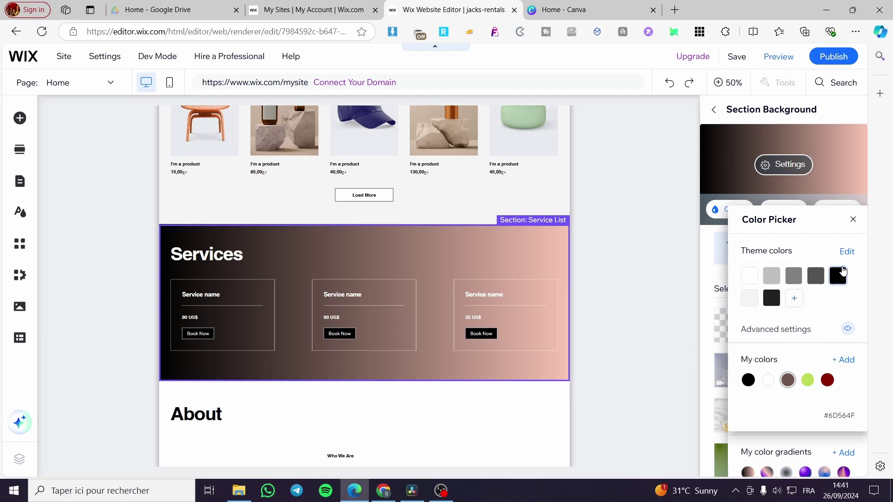
left_click(845, 253)
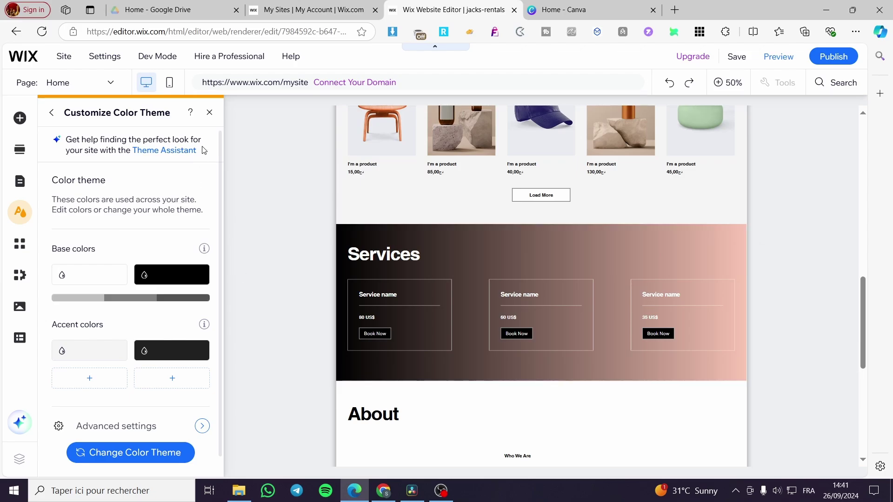
left_click(210, 112)
Enlarge the car key handover image below the About text and move it to the right edge of its section
scroll(700, 362, "up", 5)
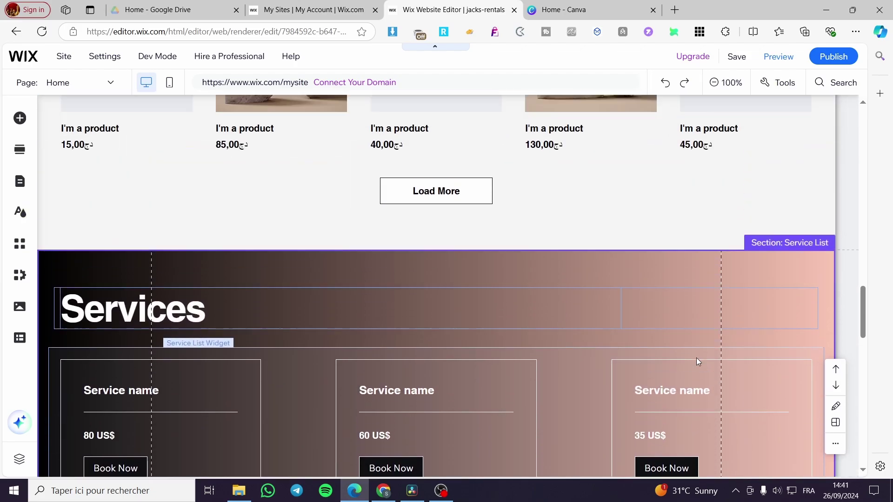
scroll(649, 361, "down", 10)
scroll(572, 381, "down", 6)
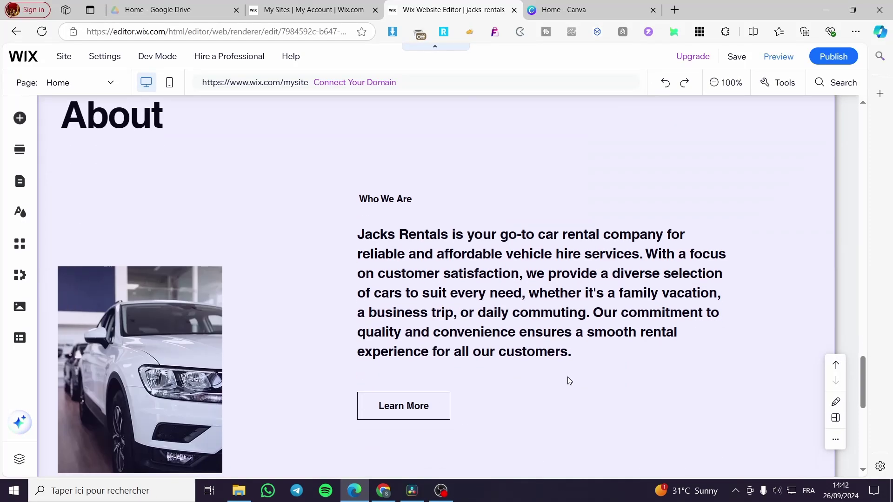
scroll(389, 327, "down", 3)
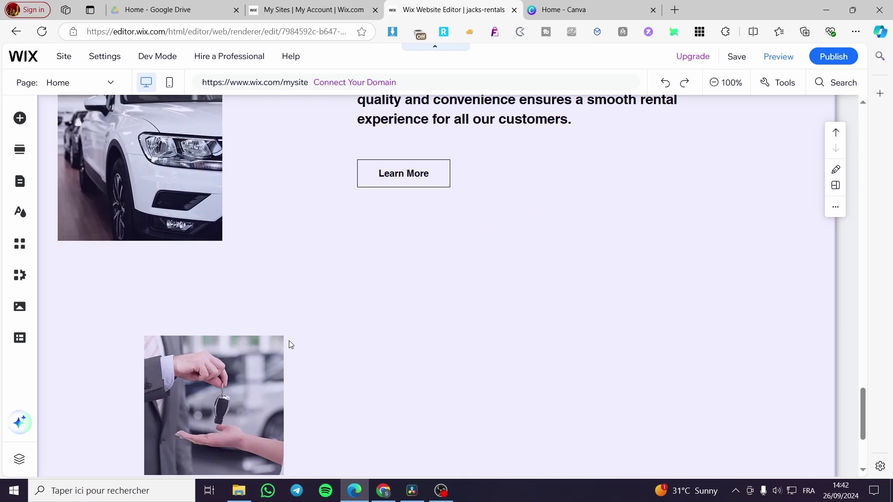
scroll(290, 344, "down", 3)
left_click(253, 293)
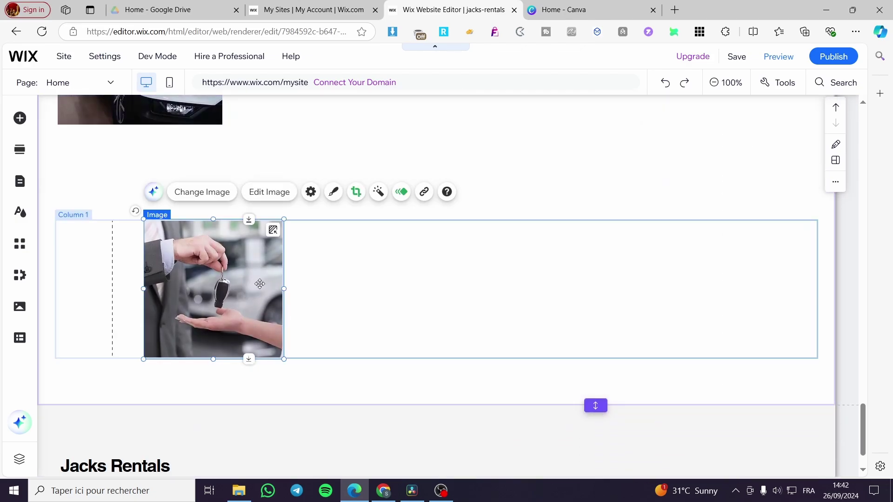
left_click_drag(284, 219, 353, 241)
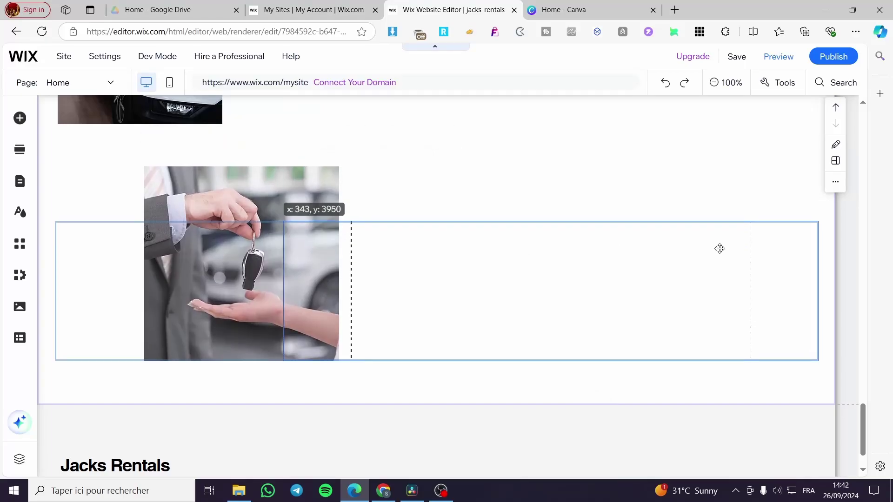
left_click(343, 215)
left_click_drag(289, 191, 730, 196)
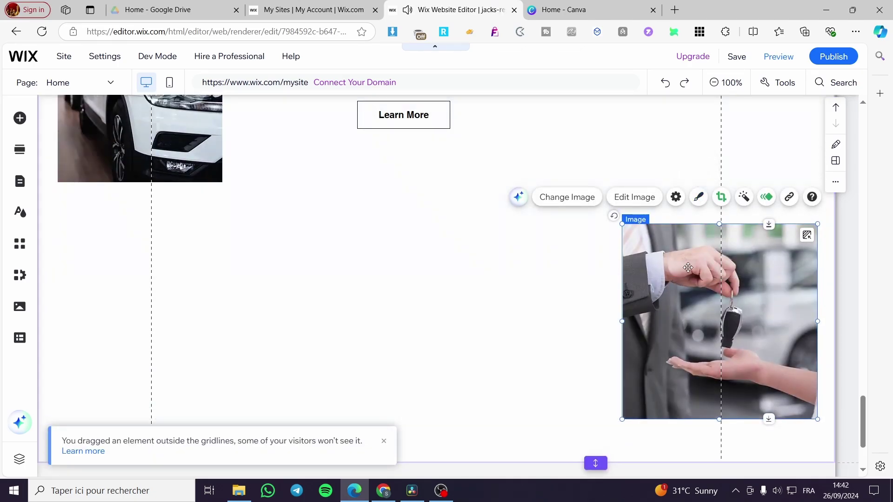
Look at the AI Image Creator options for the key handover image and leave without creating an image
right_click(682, 320)
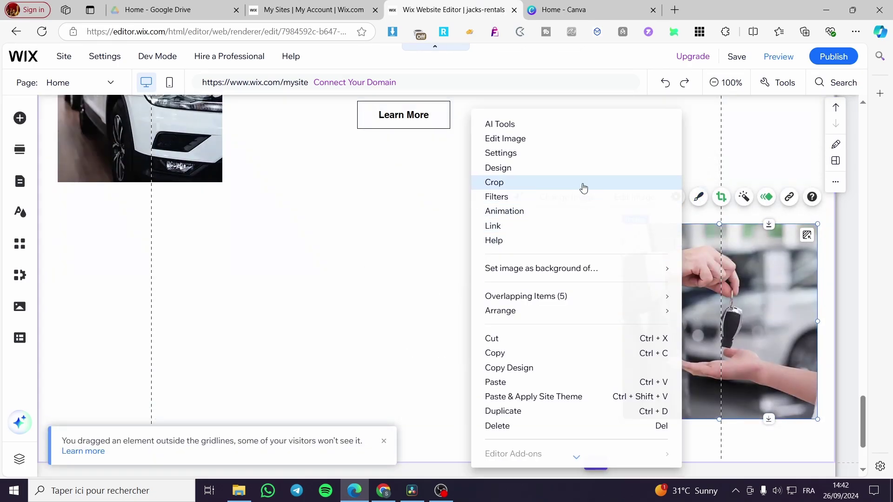
left_click(611, 132)
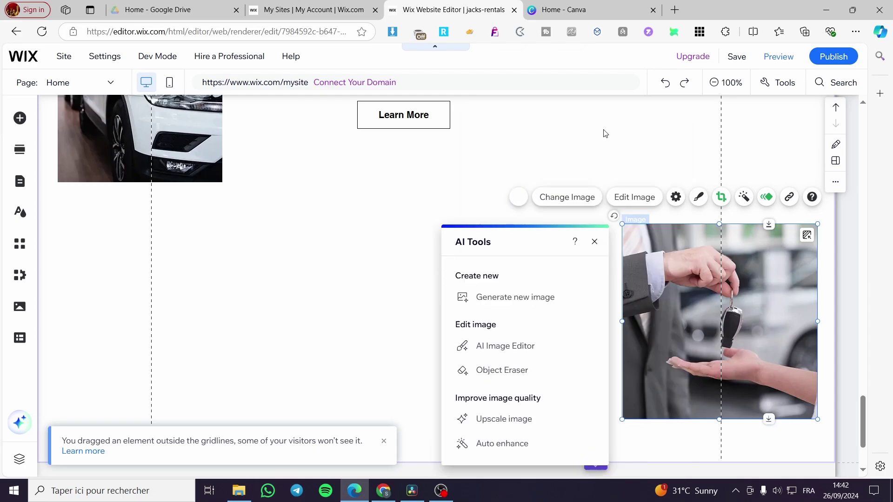
left_click(568, 306)
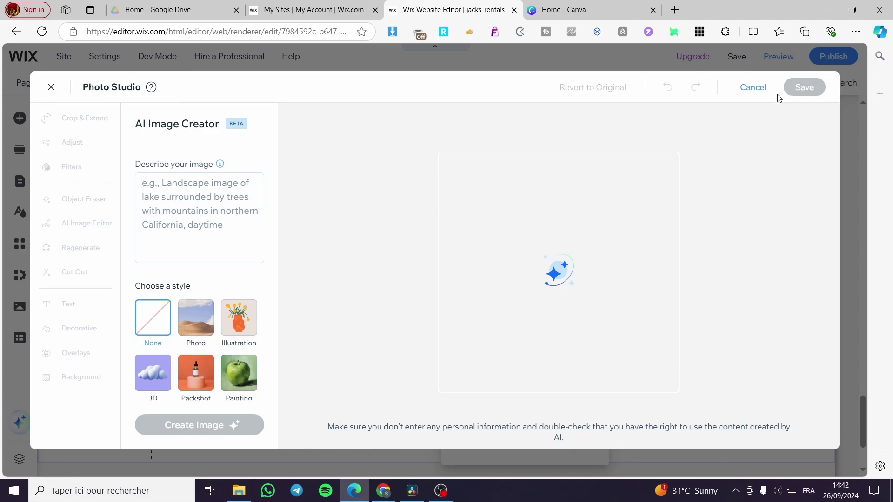
left_click(54, 87)
Duplicate the key handover image twice and arrange the three images in an evenly spaced row above the footer
right_click(654, 234)
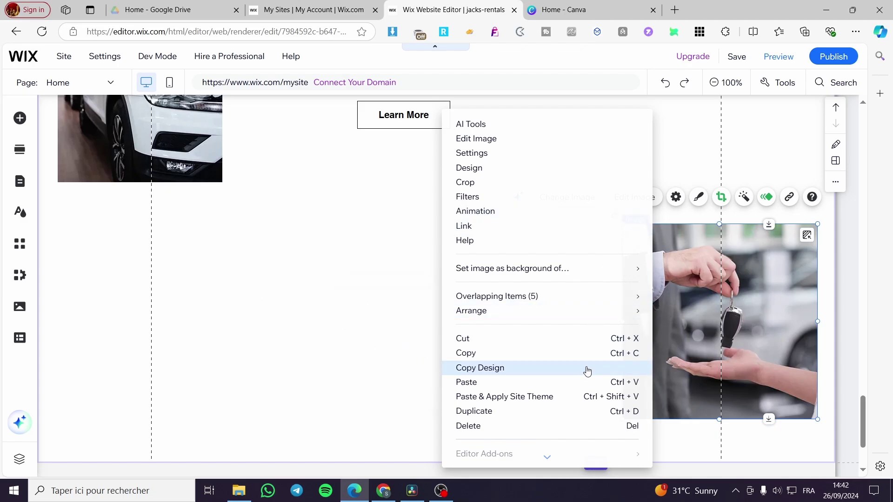
left_click(580, 417)
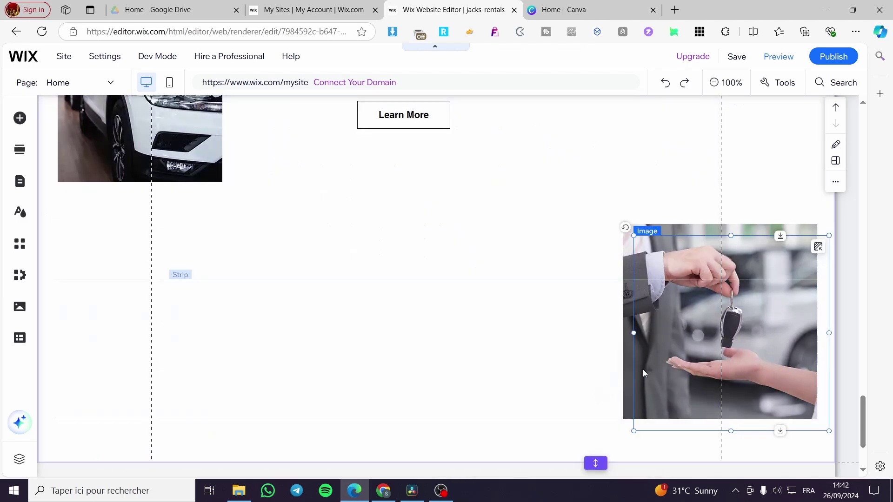
left_click_drag(692, 322, 450, 322)
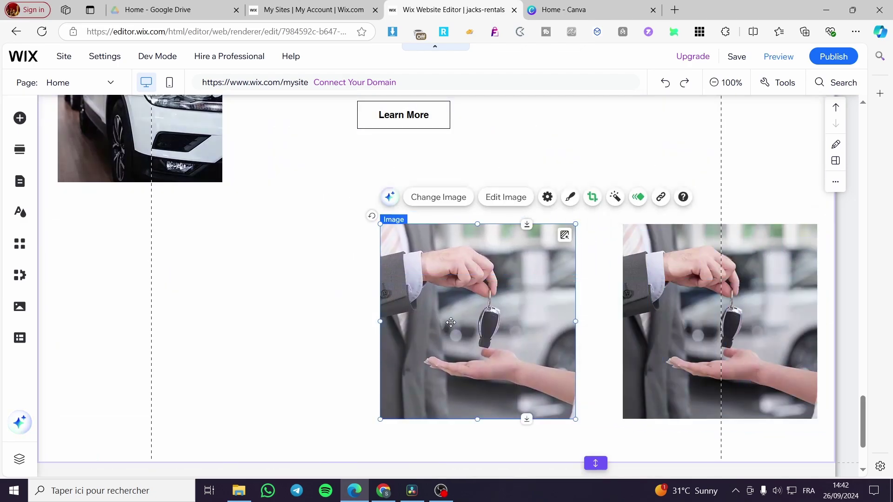
right_click(507, 289)
left_click(563, 397)
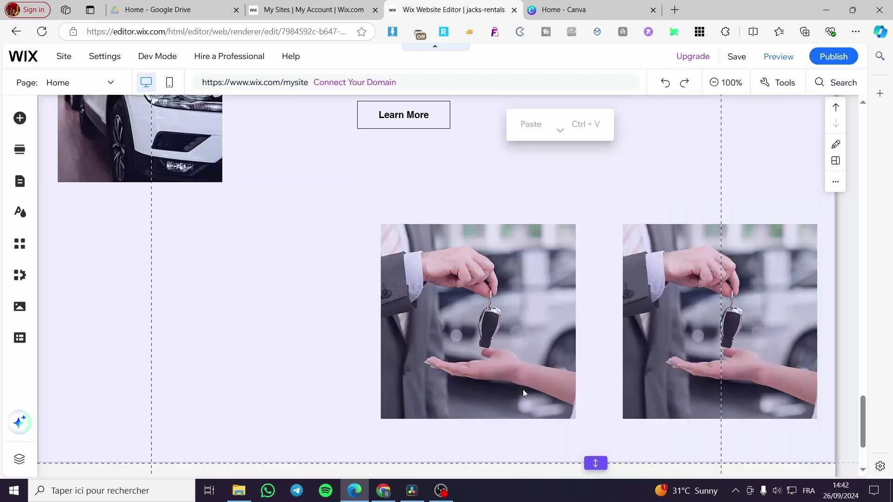
left_click_drag(394, 345, 181, 330)
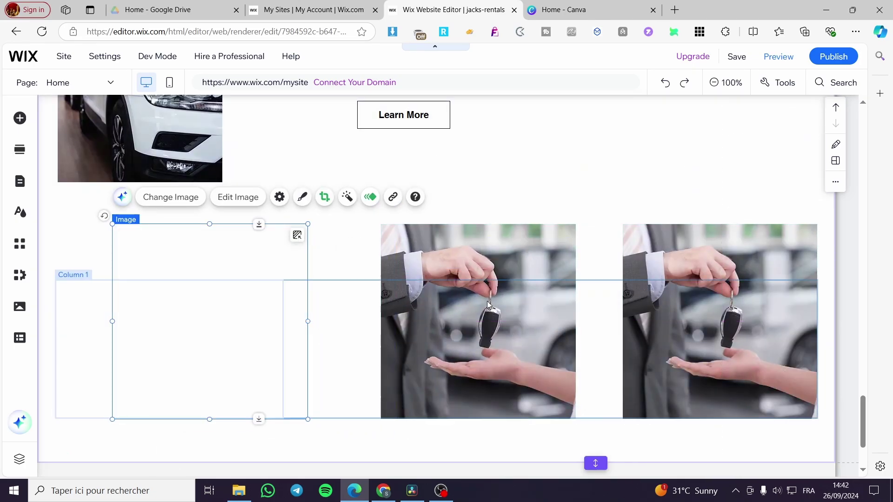
mouse_move(492, 287)
left_mouse_down()
mouse_move(473, 286)
mouse_move(489, 271)
left_mouse_up()
Check the About section's text and image row down to the Jacks Rentals footer
scroll(489, 279, "up", 5)
scroll(522, 355, "up", 7)
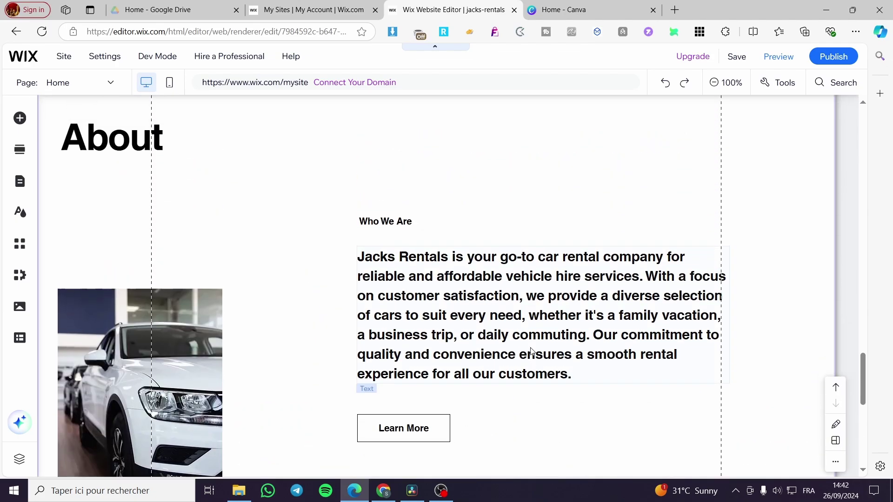
scroll(447, 349, "down", 14)
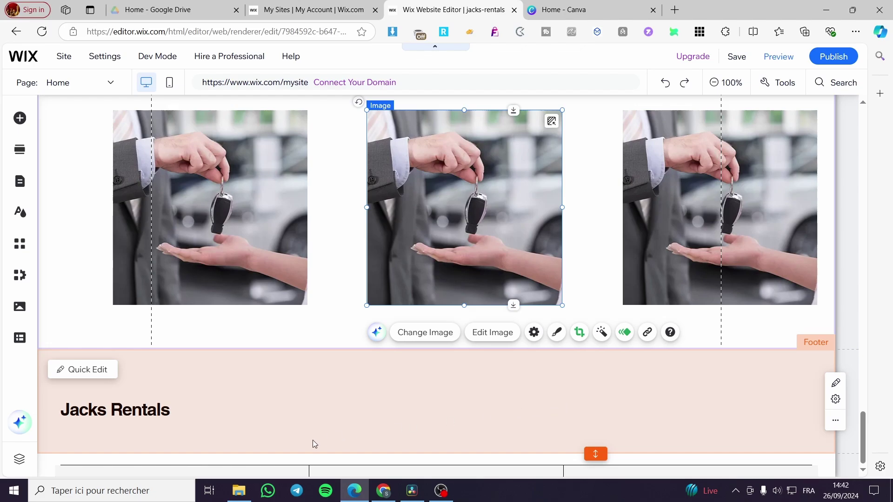
left_click(506, 381)
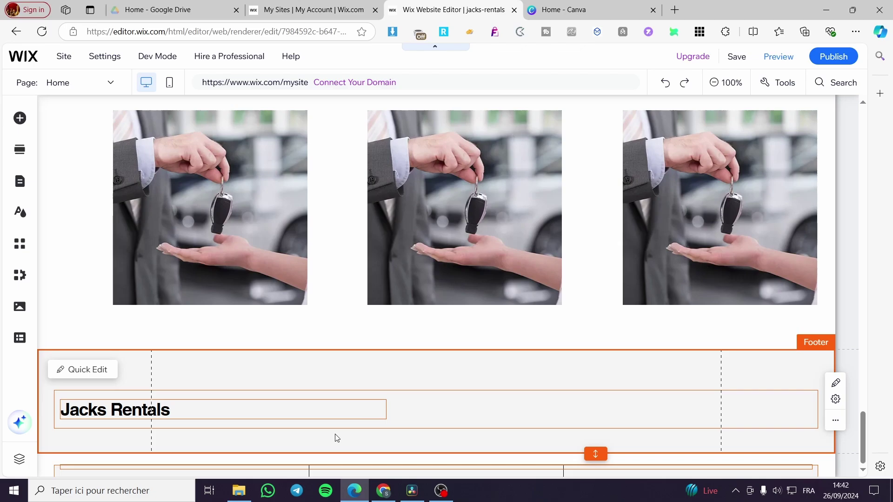
scroll(488, 437, "up", 20)
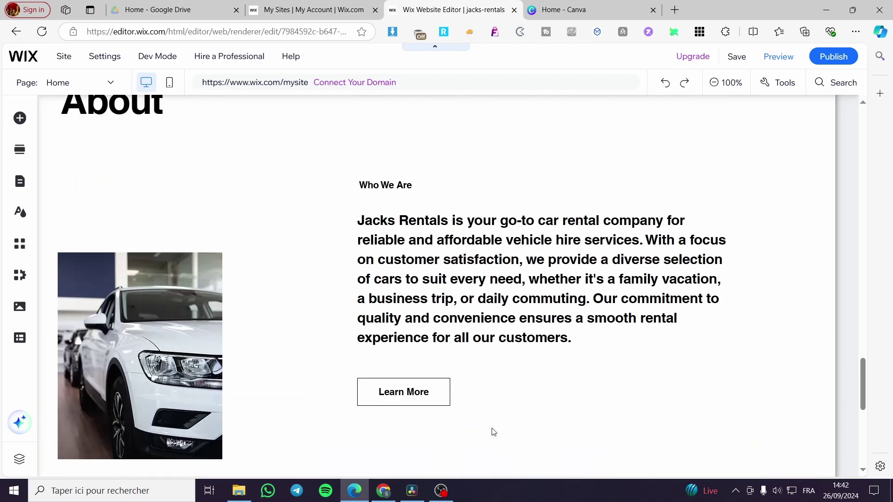
Look through the themed text elements and the Welcome section templates available for the Home page
scroll(479, 396, "up", 5)
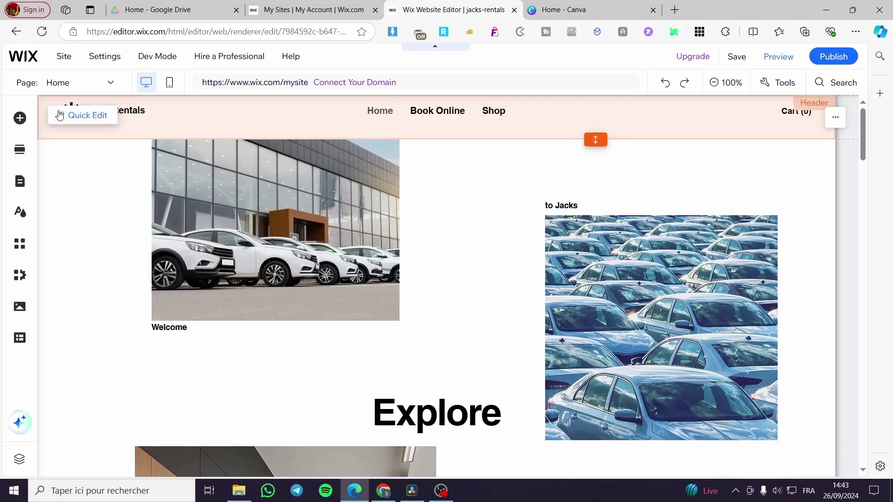
left_click(170, 114)
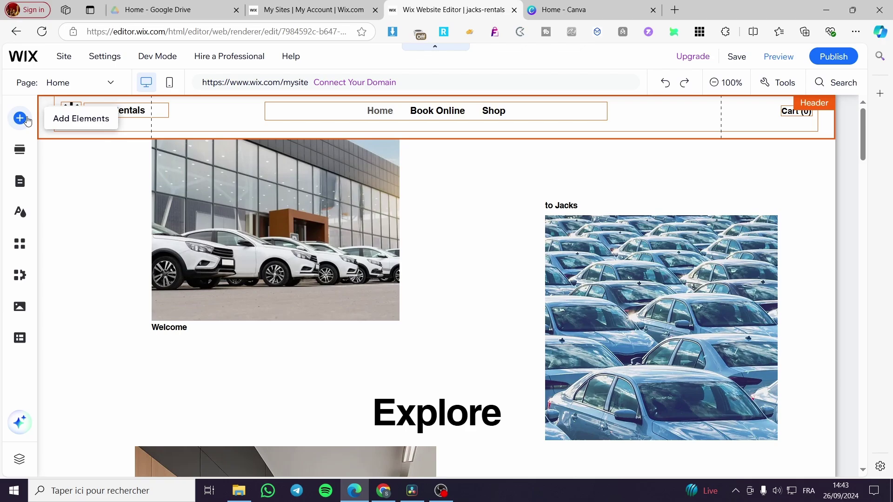
left_click(20, 118)
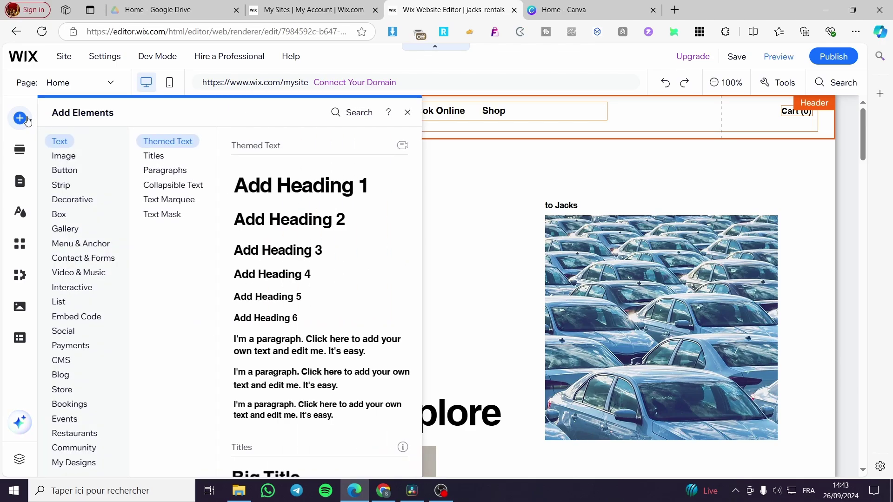
left_click(24, 154)
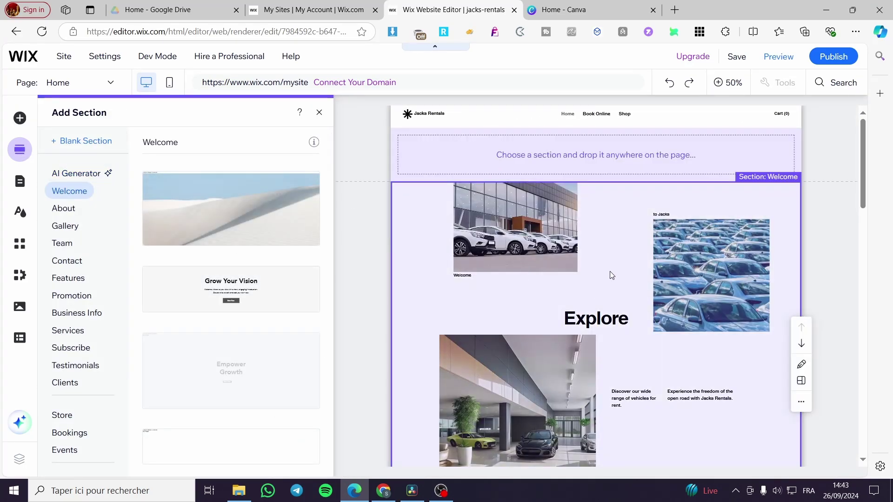
scroll(611, 275, "down", 3)
left_click_drag(199, 223, 178, 222)
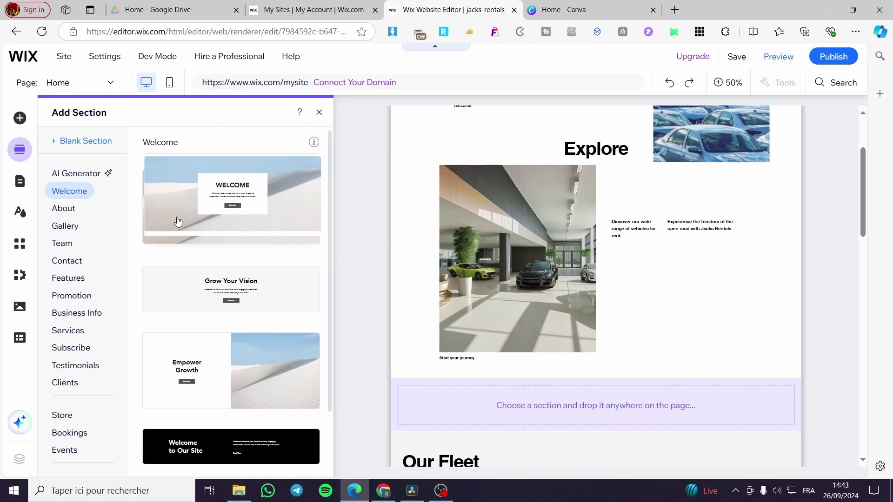
Review the site menu and bookings pages, and open the Shop page for editing
left_click(19, 192)
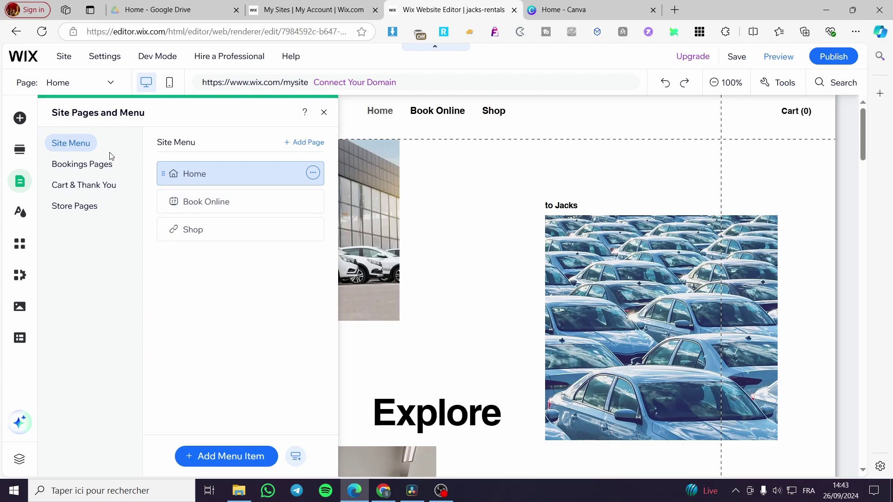
left_click(118, 167)
left_click(81, 144)
left_click(209, 230)
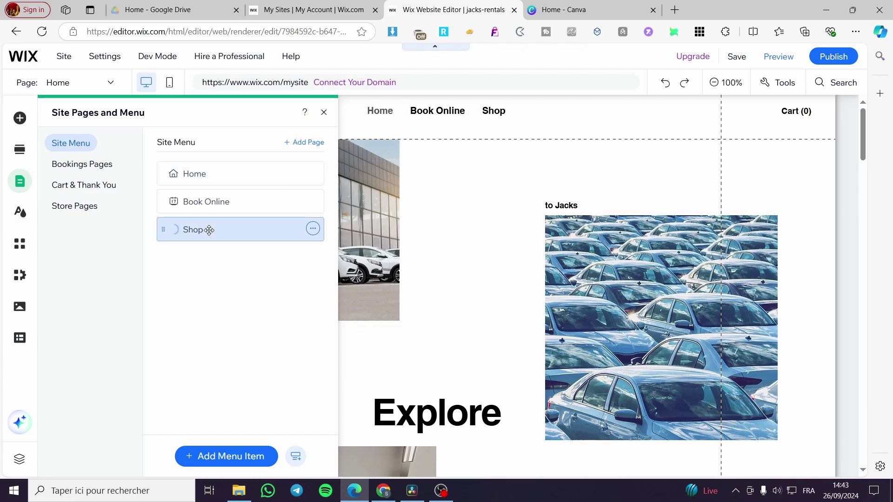
scroll(471, 341, "down", 6)
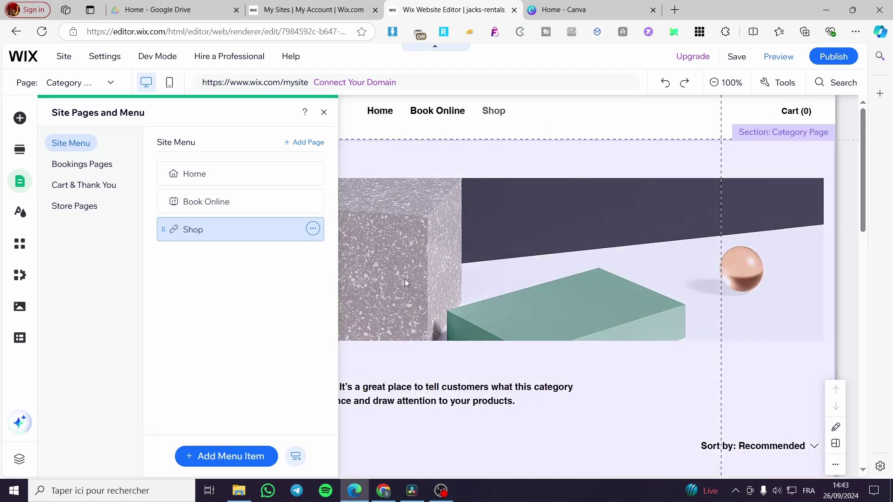
left_click(325, 112)
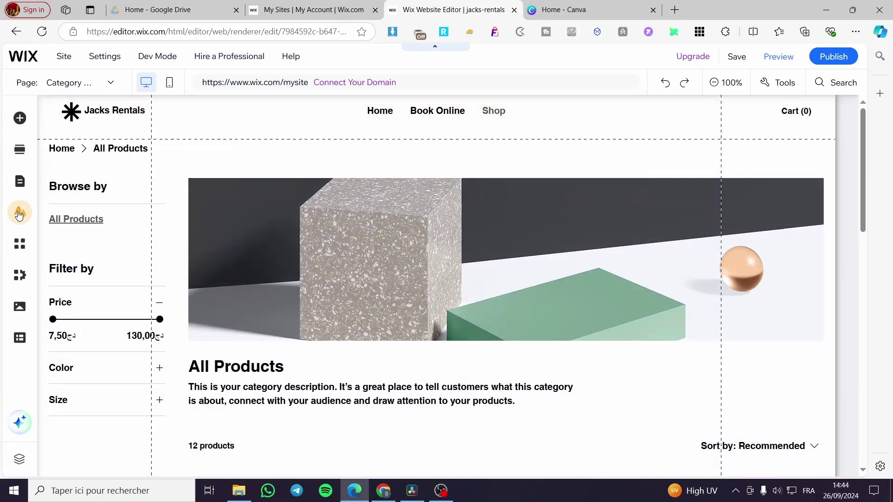
Browse the Wix App Market's recommended apps, Holiday Sale Must-Haves, trending search topics and app categories
left_click(19, 246)
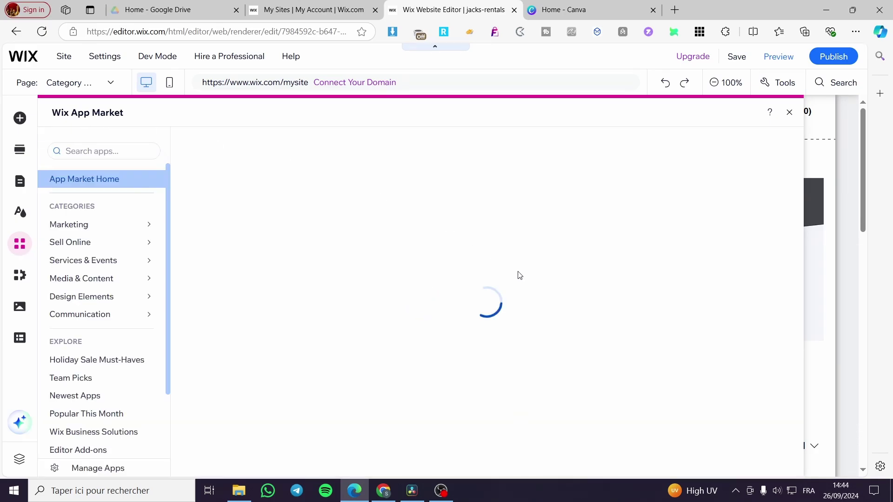
left_click(117, 151)
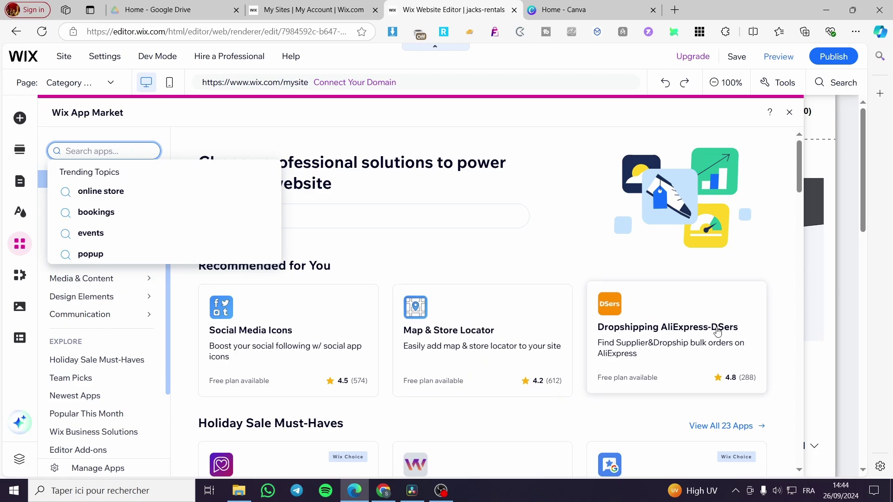
scroll(269, 302, "down", 1)
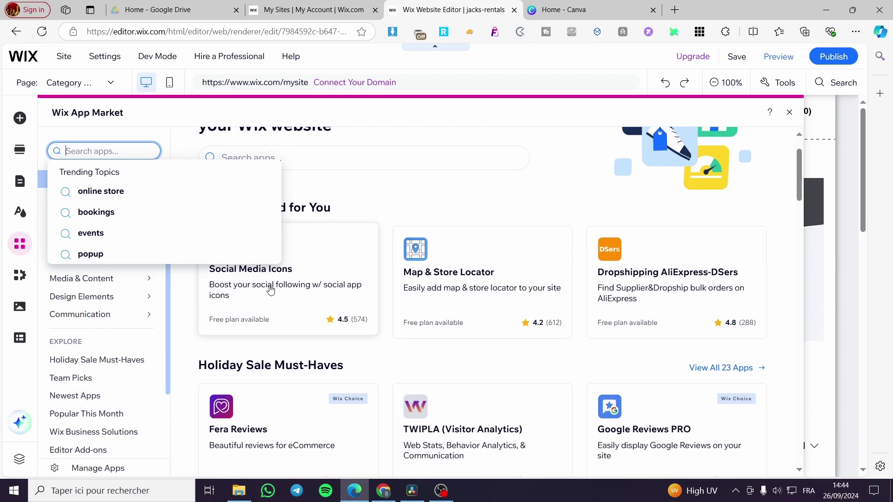
left_click(363, 203)
scroll(302, 352, "down", 2)
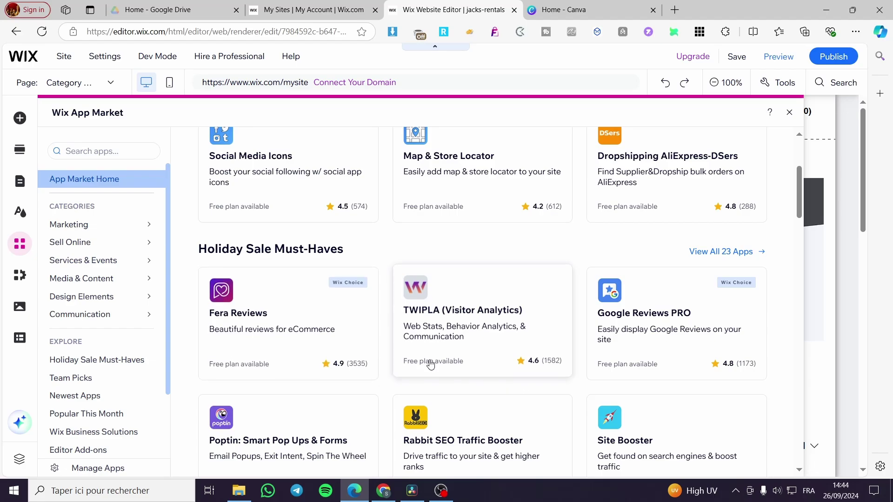
scroll(430, 365, "up", 3)
left_click(269, 219)
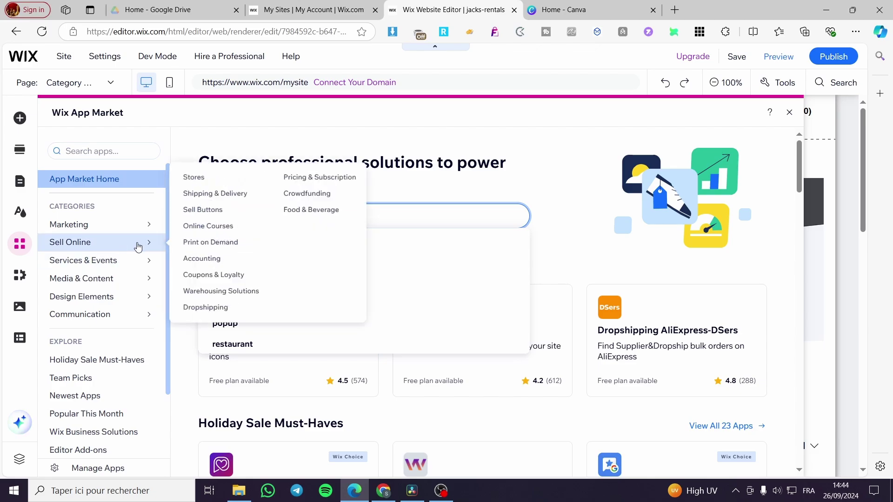
mouse_move(116, 220)
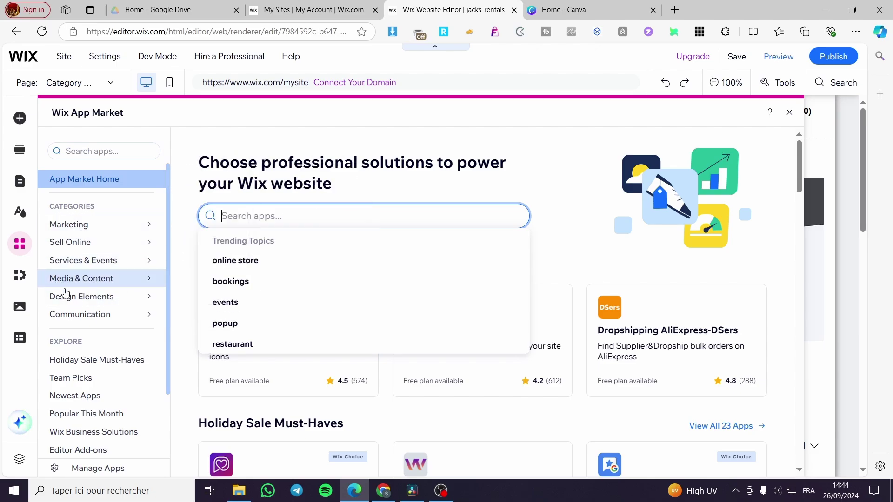
Look over the Site Design options and the addable element categories, including Decorative and Embed Code, without adding anything
left_click(20, 212)
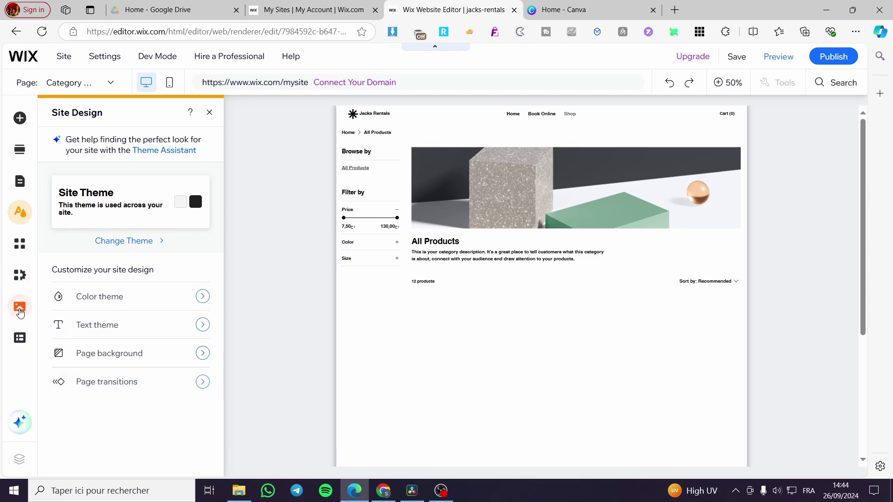
left_click(19, 118)
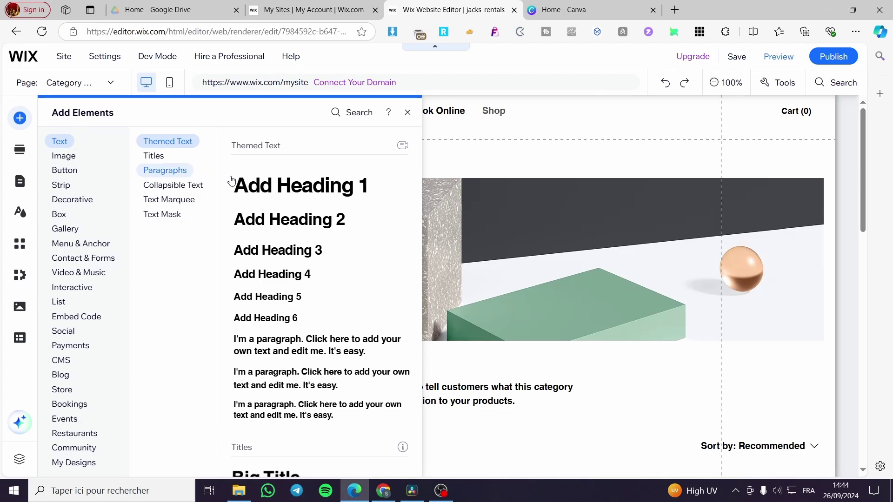
left_click(76, 155)
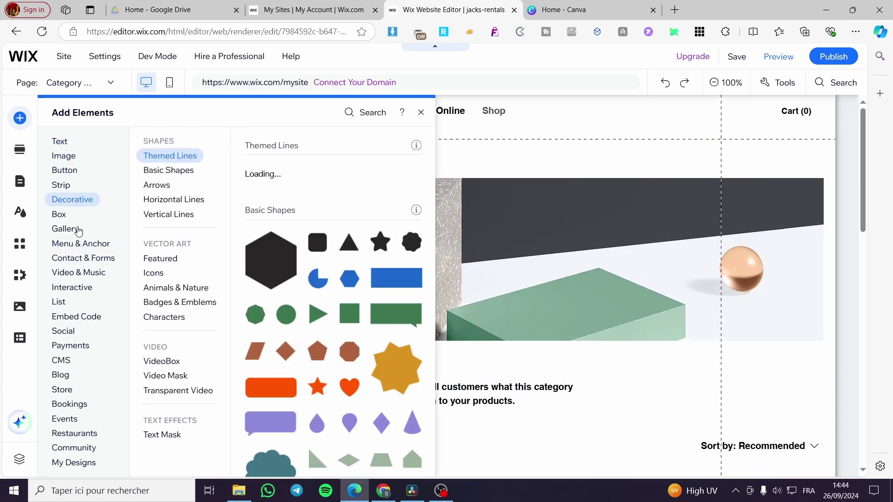
mouse_move(80, 235)
mouse_move(81, 316)
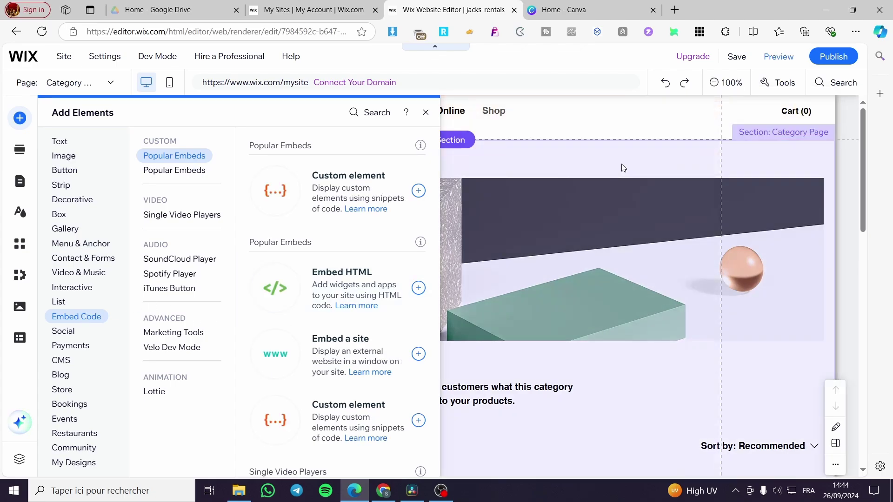
left_click(555, 145)
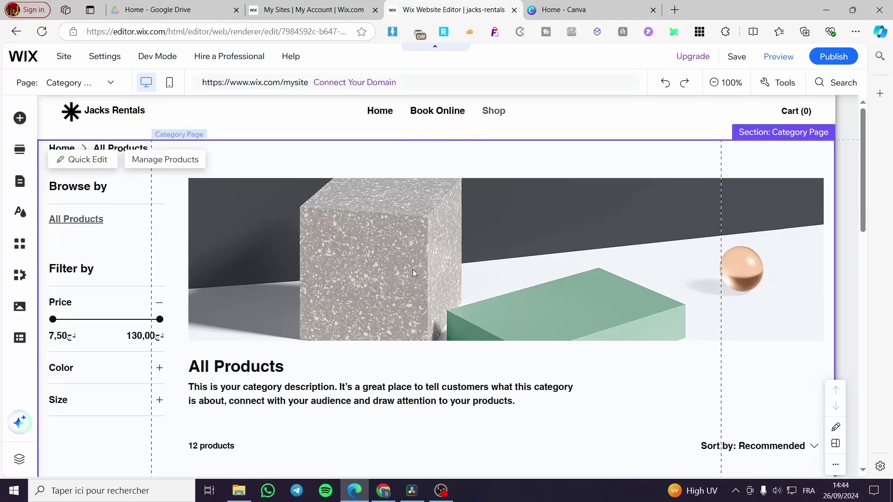
View the account's list of Wix sites and return to the editor to look over the Shop category page
left_click(282, 8)
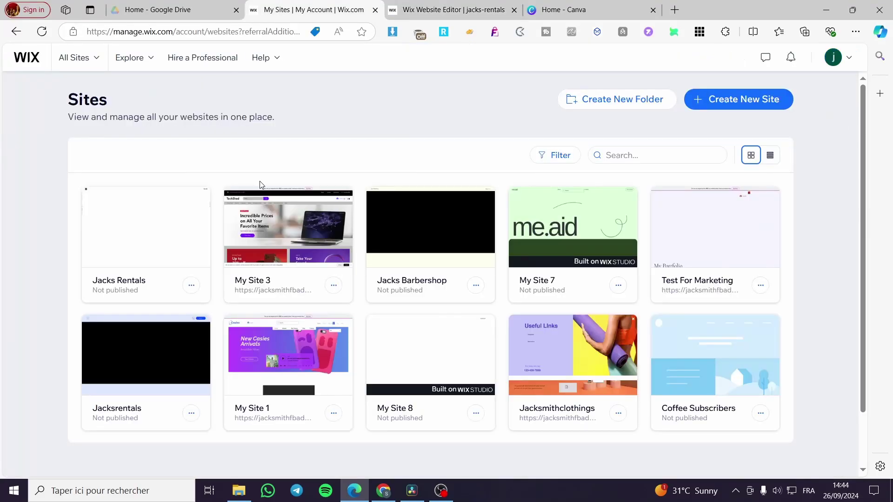
left_click(419, 10)
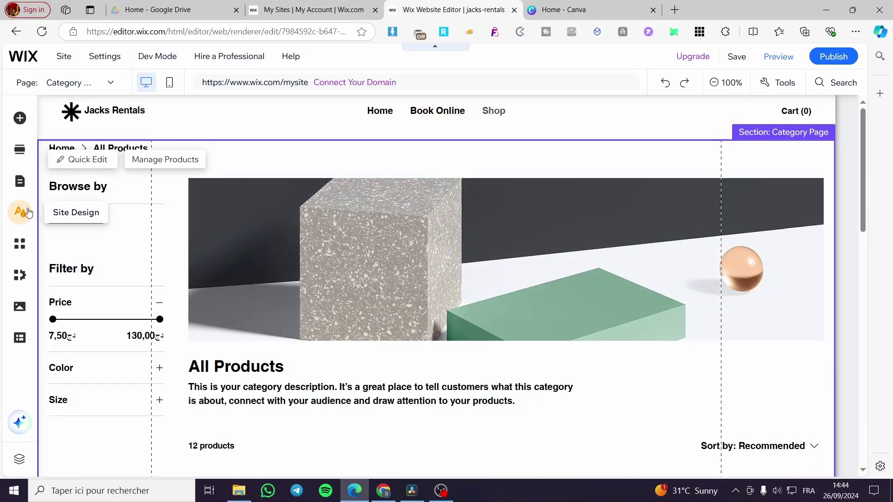
scroll(322, 365, "down", 8)
scroll(203, 298, "up", 5)
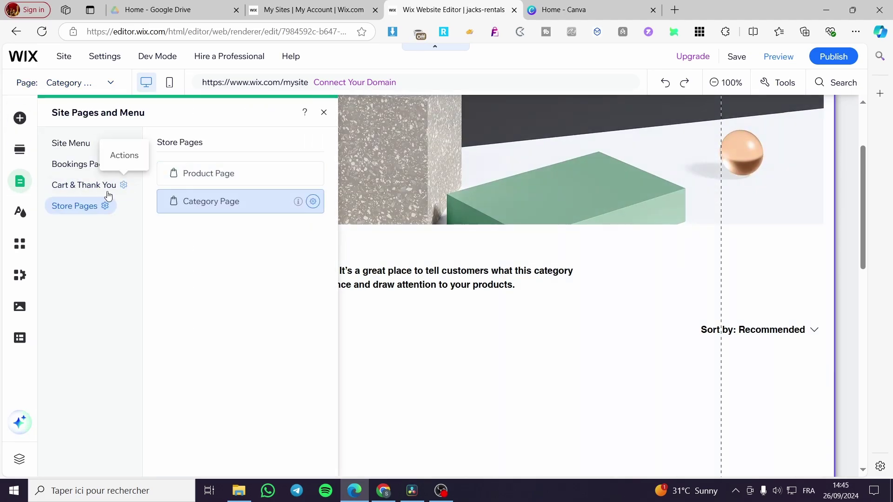
Open the store's Product Page and review its price, quantity, cart and product info layout
left_click(179, 174)
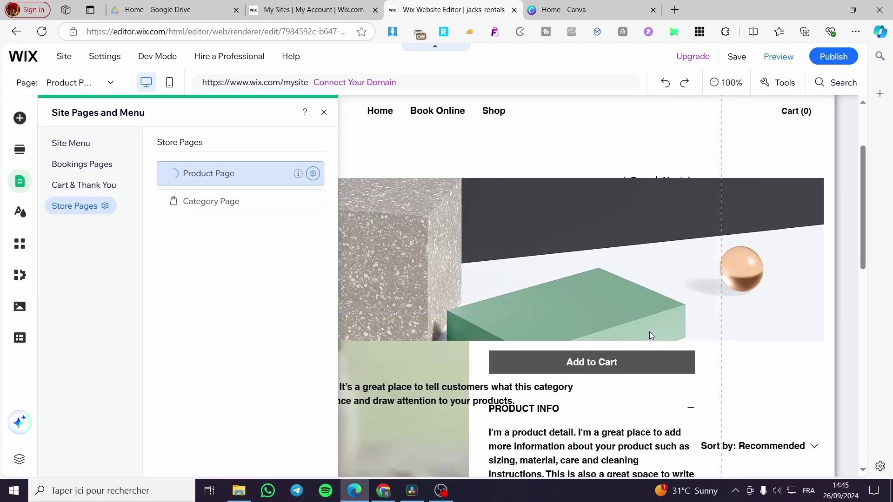
scroll(648, 346, "down", 5)
scroll(417, 238, "up", 4)
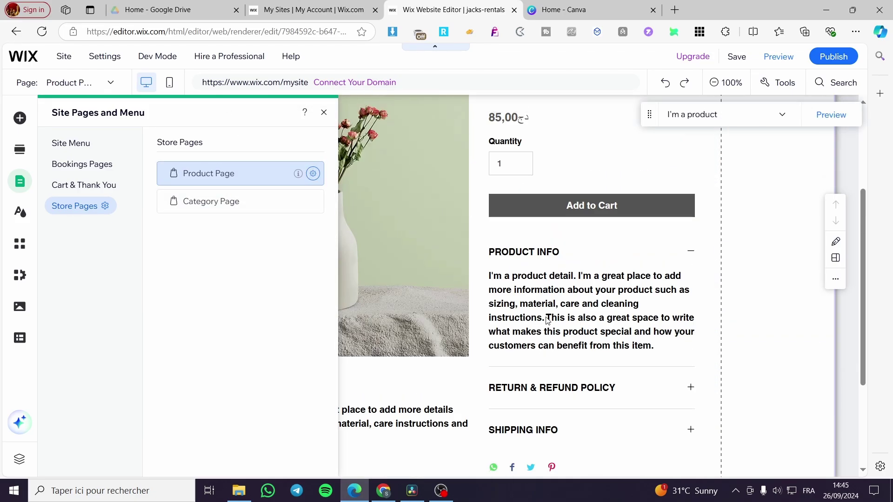
left_click(323, 112)
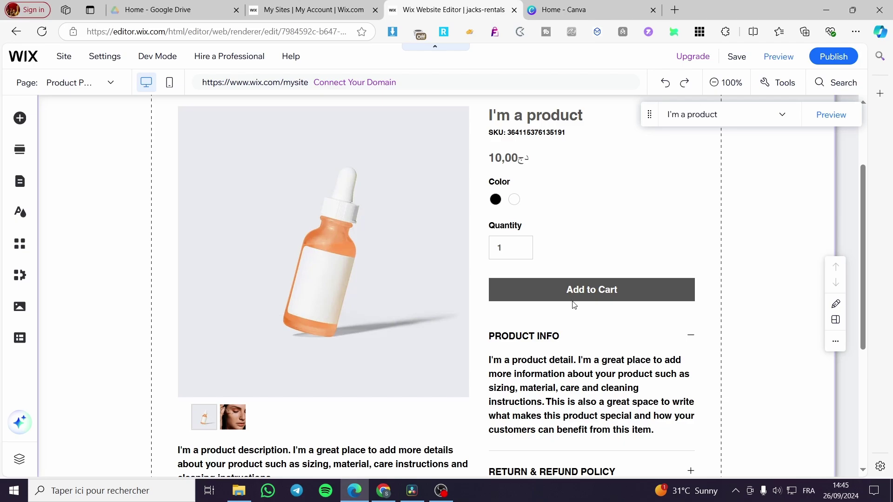
Check the Wix sites overview again and return to inspect the product page down to the Jacks Rentals footer
key("ctrl+shift+Tab")
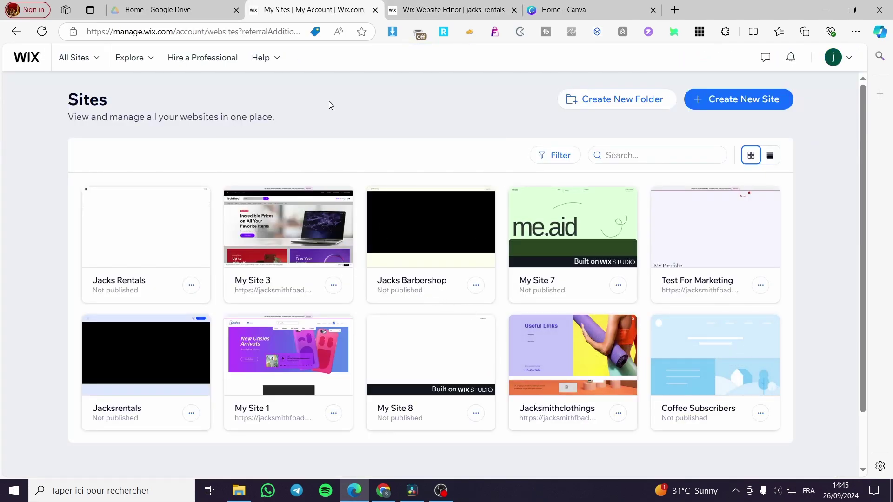
left_click(445, 9)
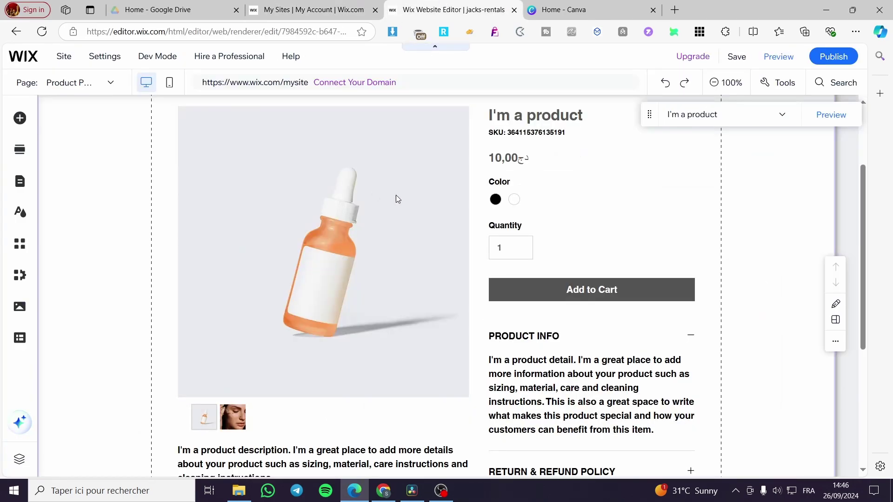
scroll(396, 195, "down", 5)
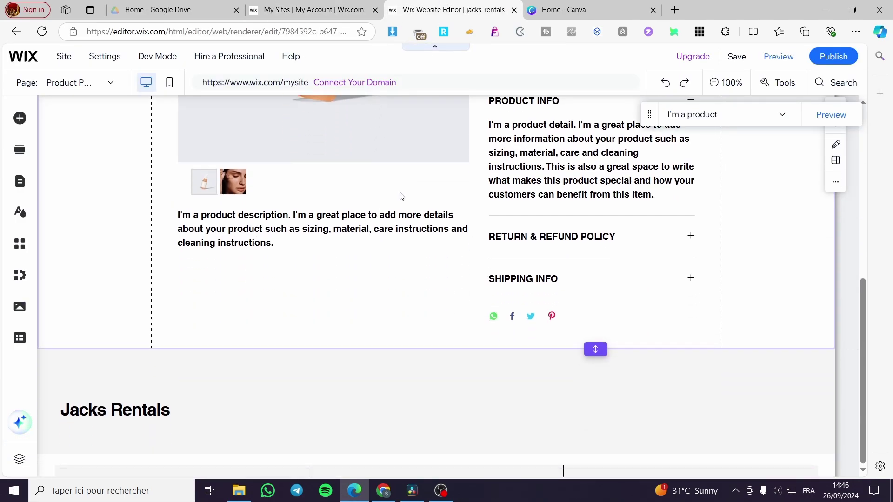